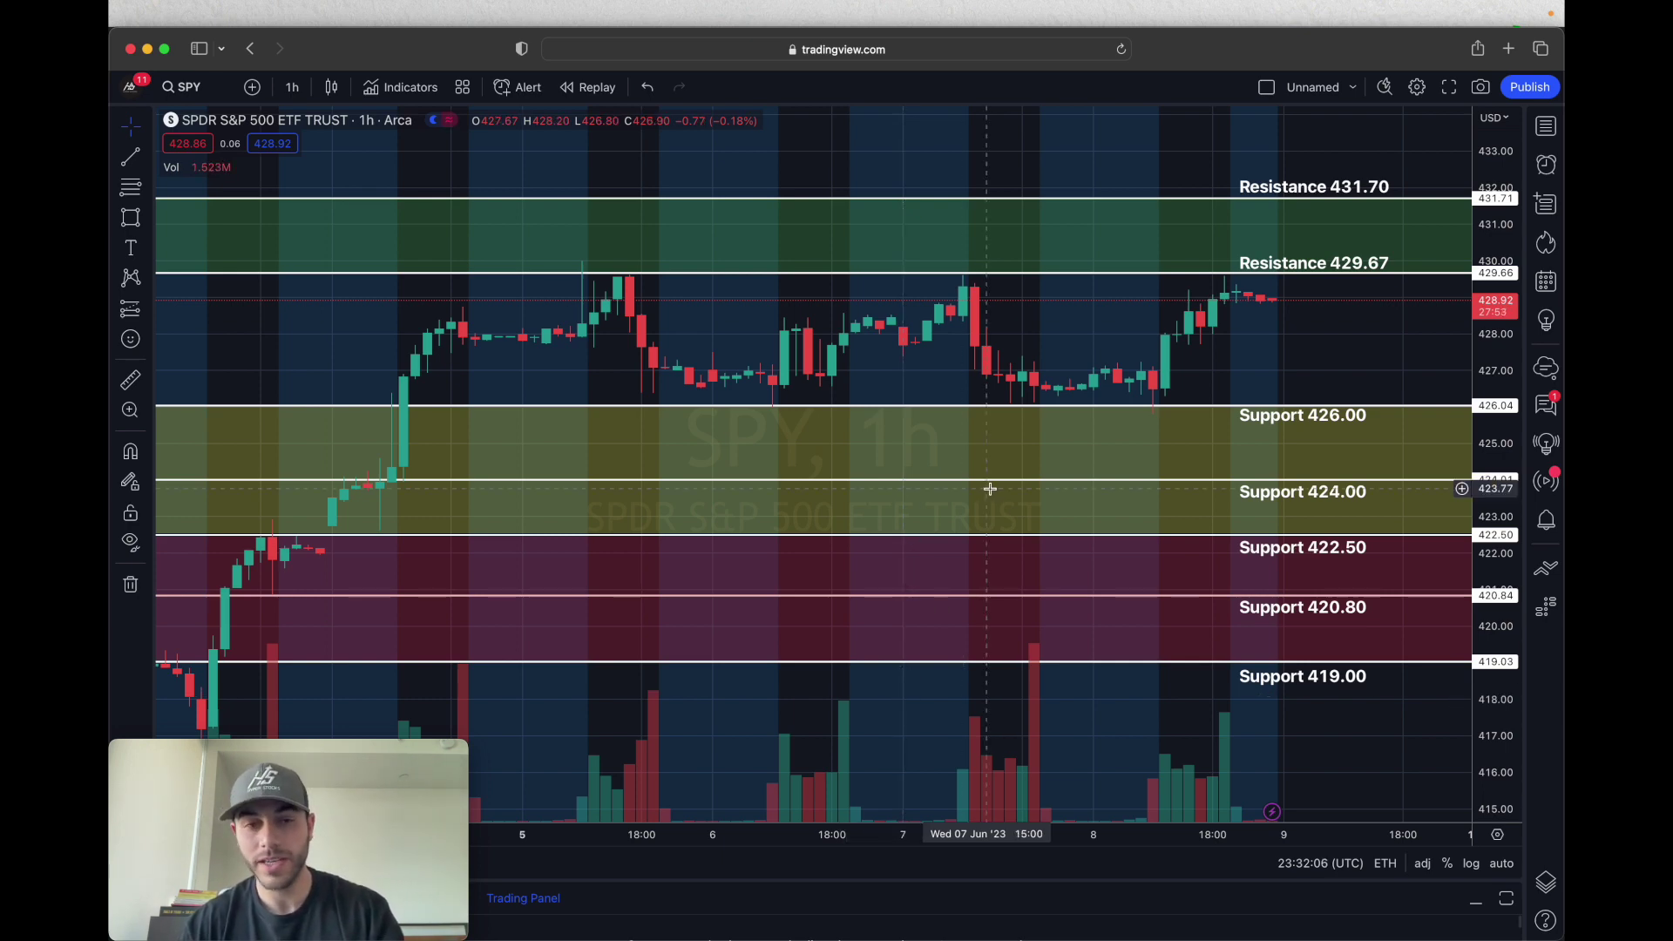
Step: Check the SPY one-year daily chart in thinkorswim, then return to TradingView's SPY hourly chart
{"action": "key", "text": "super+Tab"}
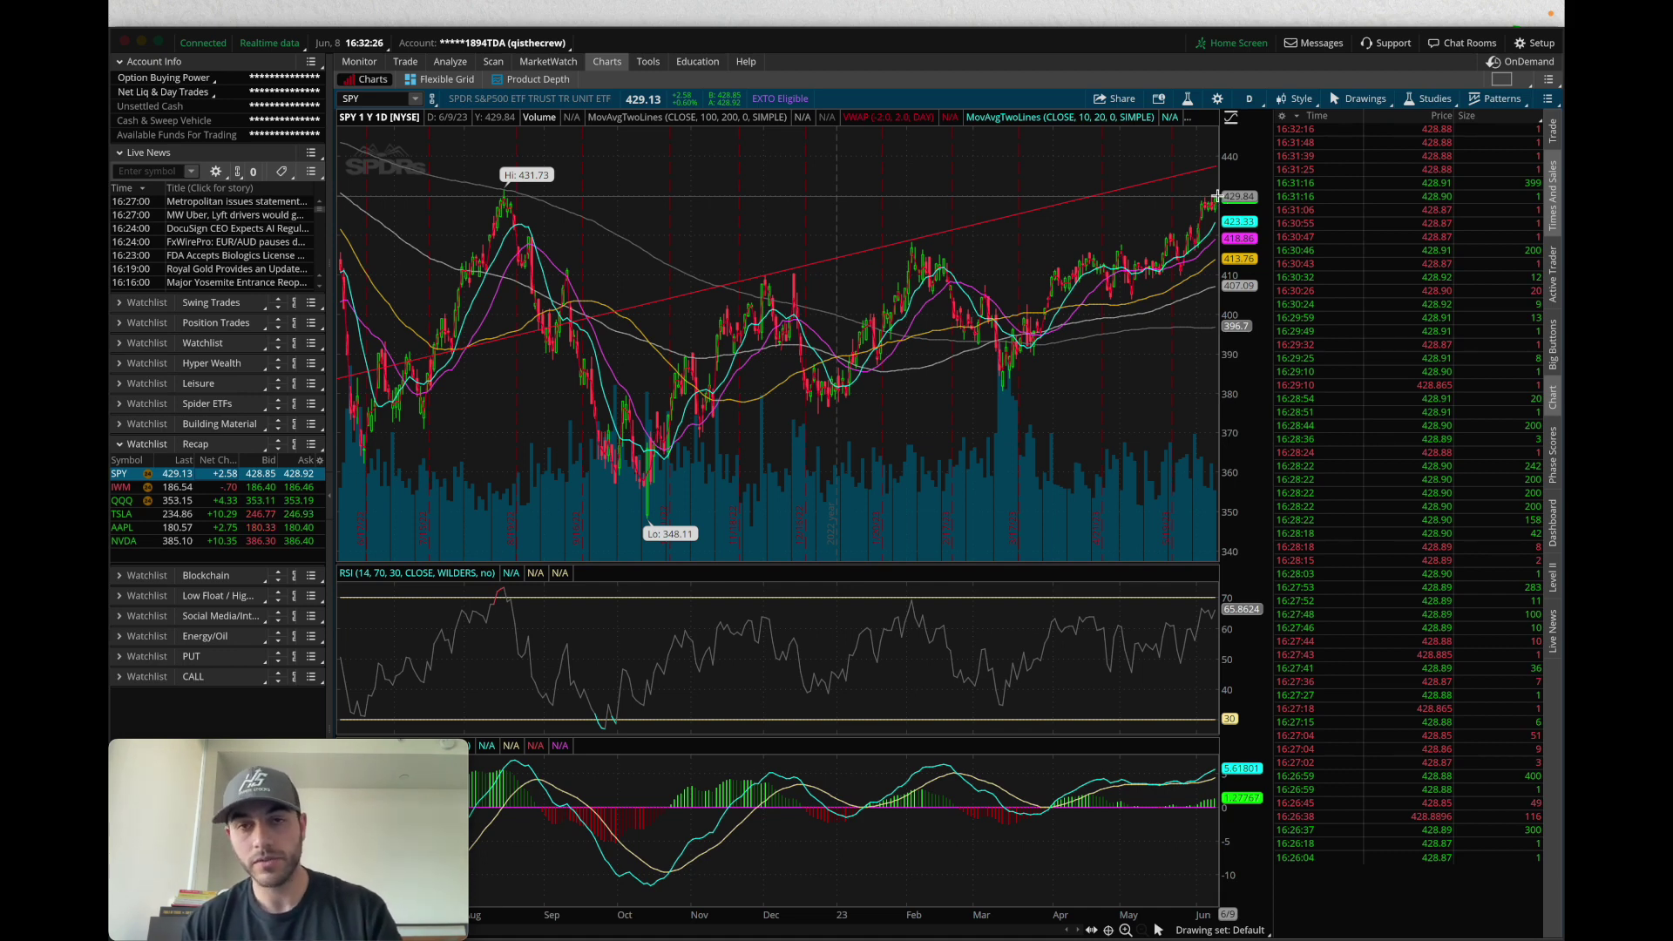
{"action": "key", "text": "super+Tab"}
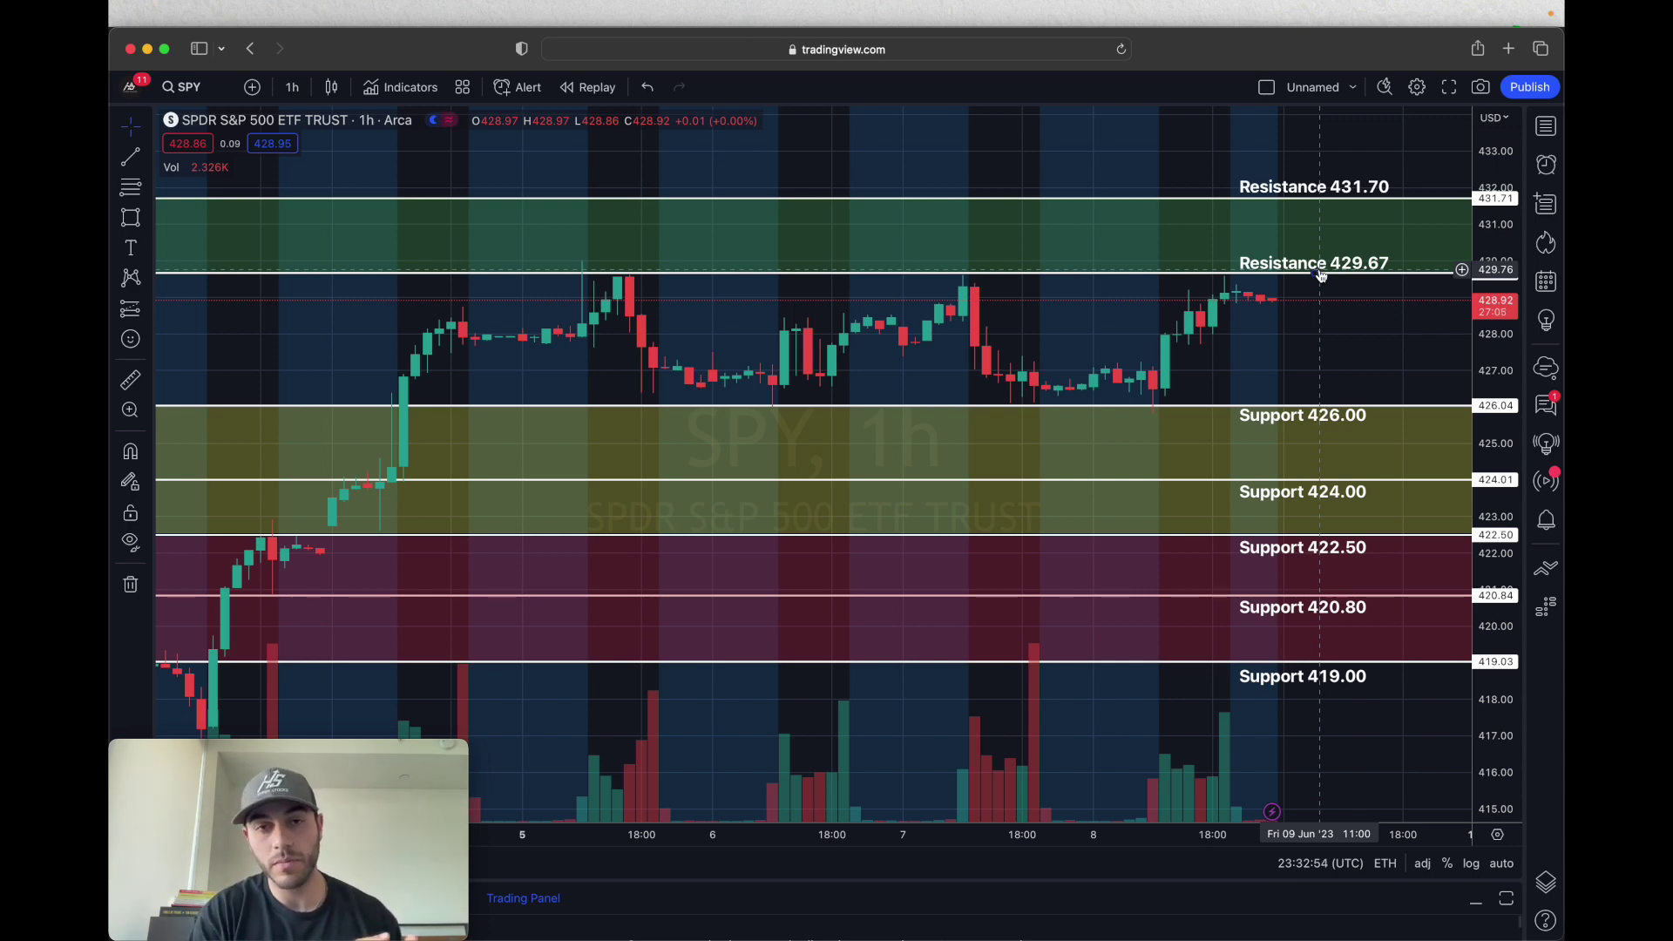
Step: After reviewing SPY hourly levels 431.70 down to 419.00, switch to thinkorswim's SPY daily chart
{"action": "key", "text": "super+Tab"}
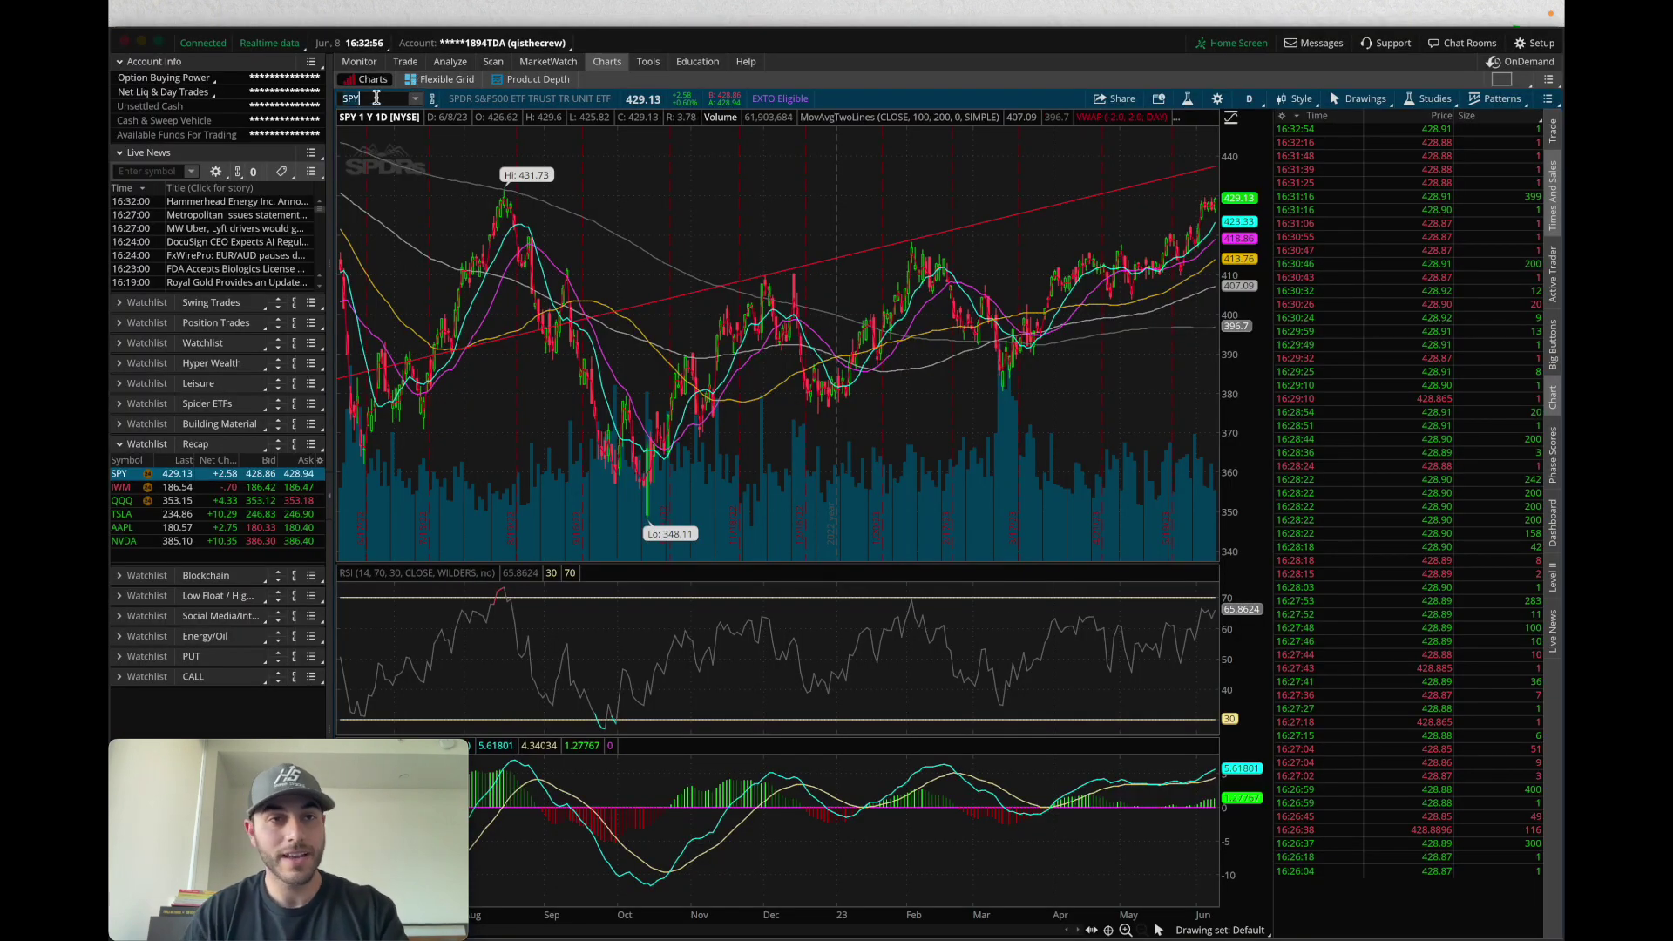
Step: Chart IWM in thinkorswim and zoom into mid-February through early June
{"action": "left_click", "coordinate": [376, 98]}
{"action": "type", "text": "IWM"}
{"action": "key", "text": "Return"}
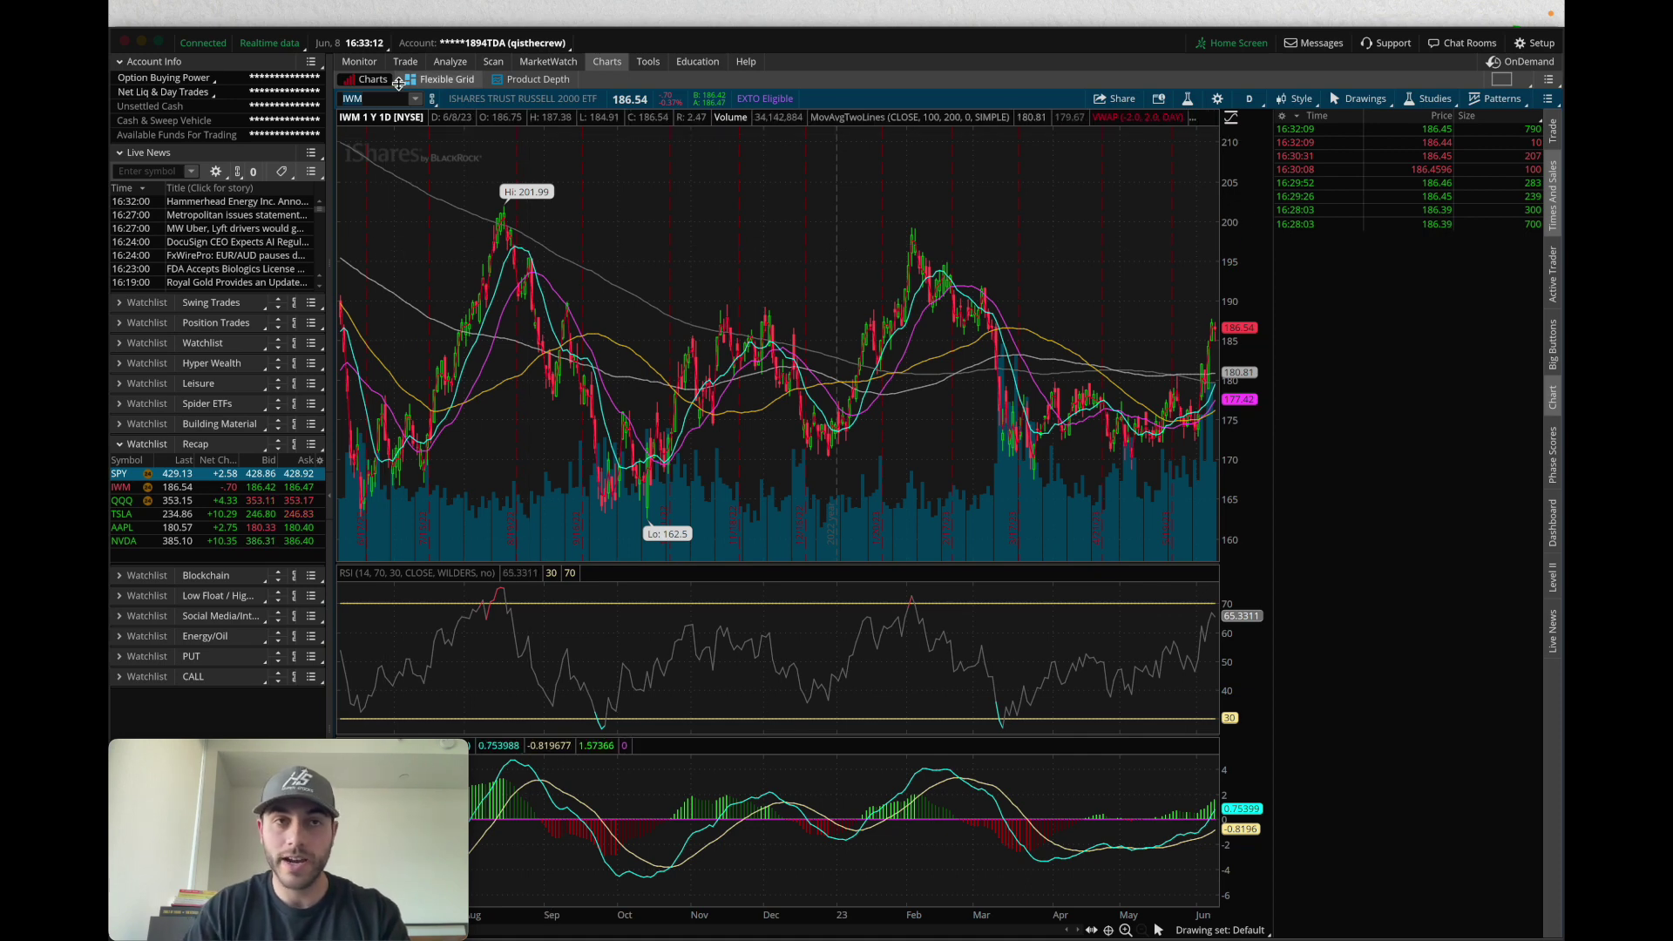
{"action": "left_click_drag", "start_coordinate": [943, 349], "coordinate": [1201, 414]}
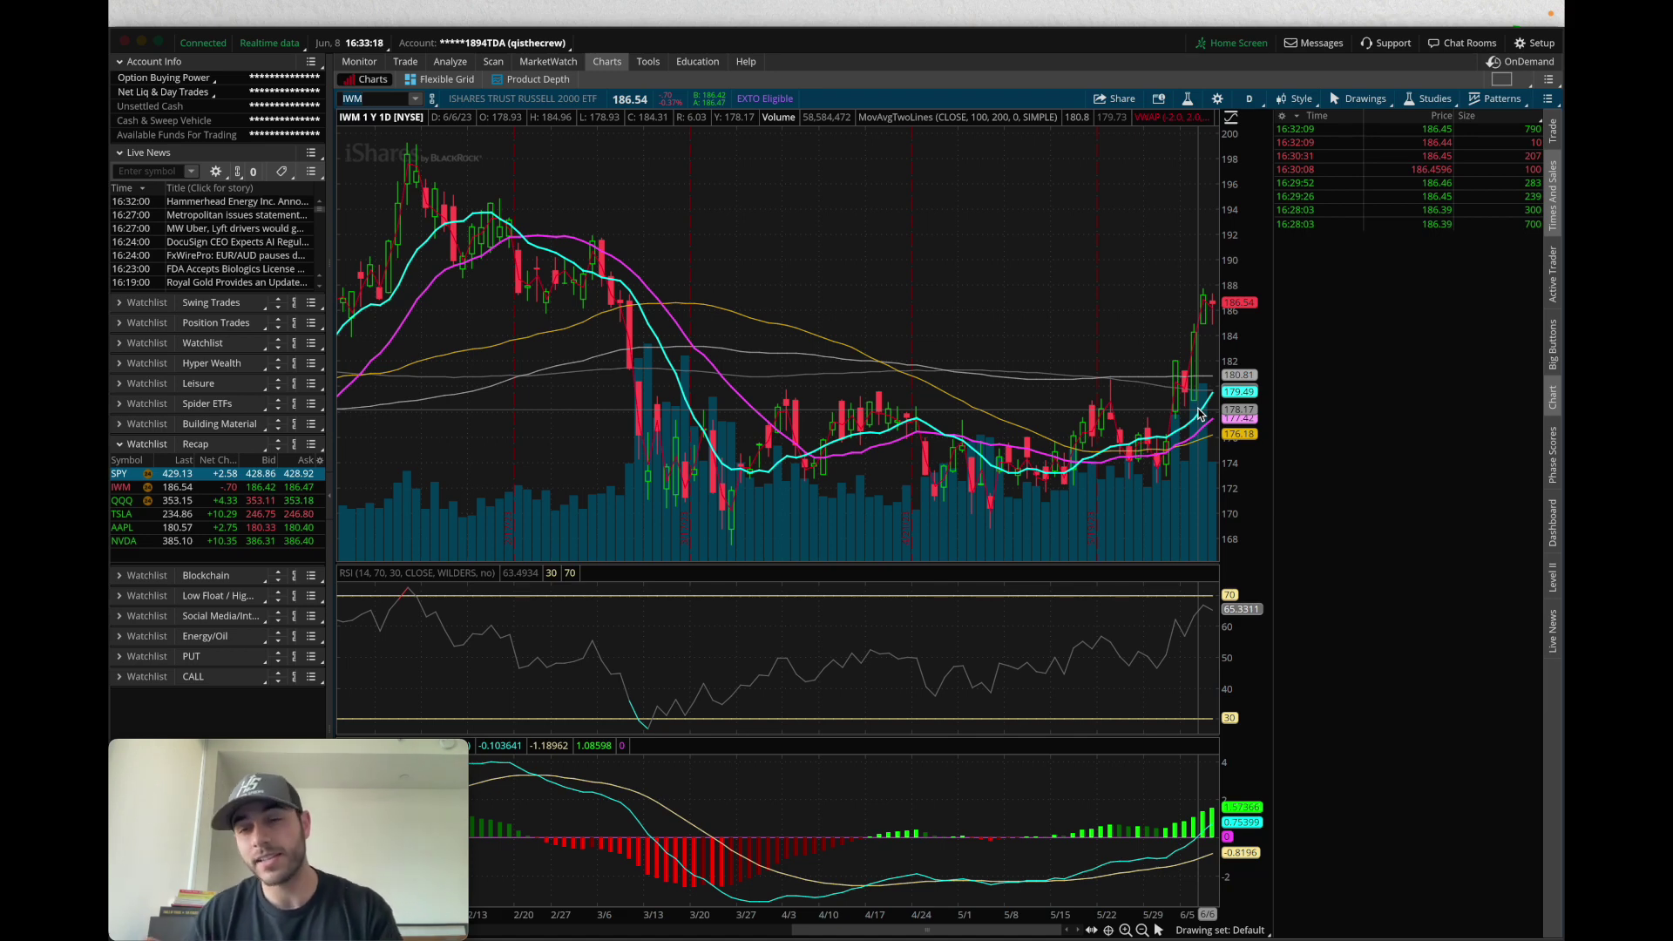
Step: Load IWM hourly in TradingView and pan to show resistance 191.70/189.00 and supports 185.00–181.00
{"action": "key", "text": "super+Tab"}
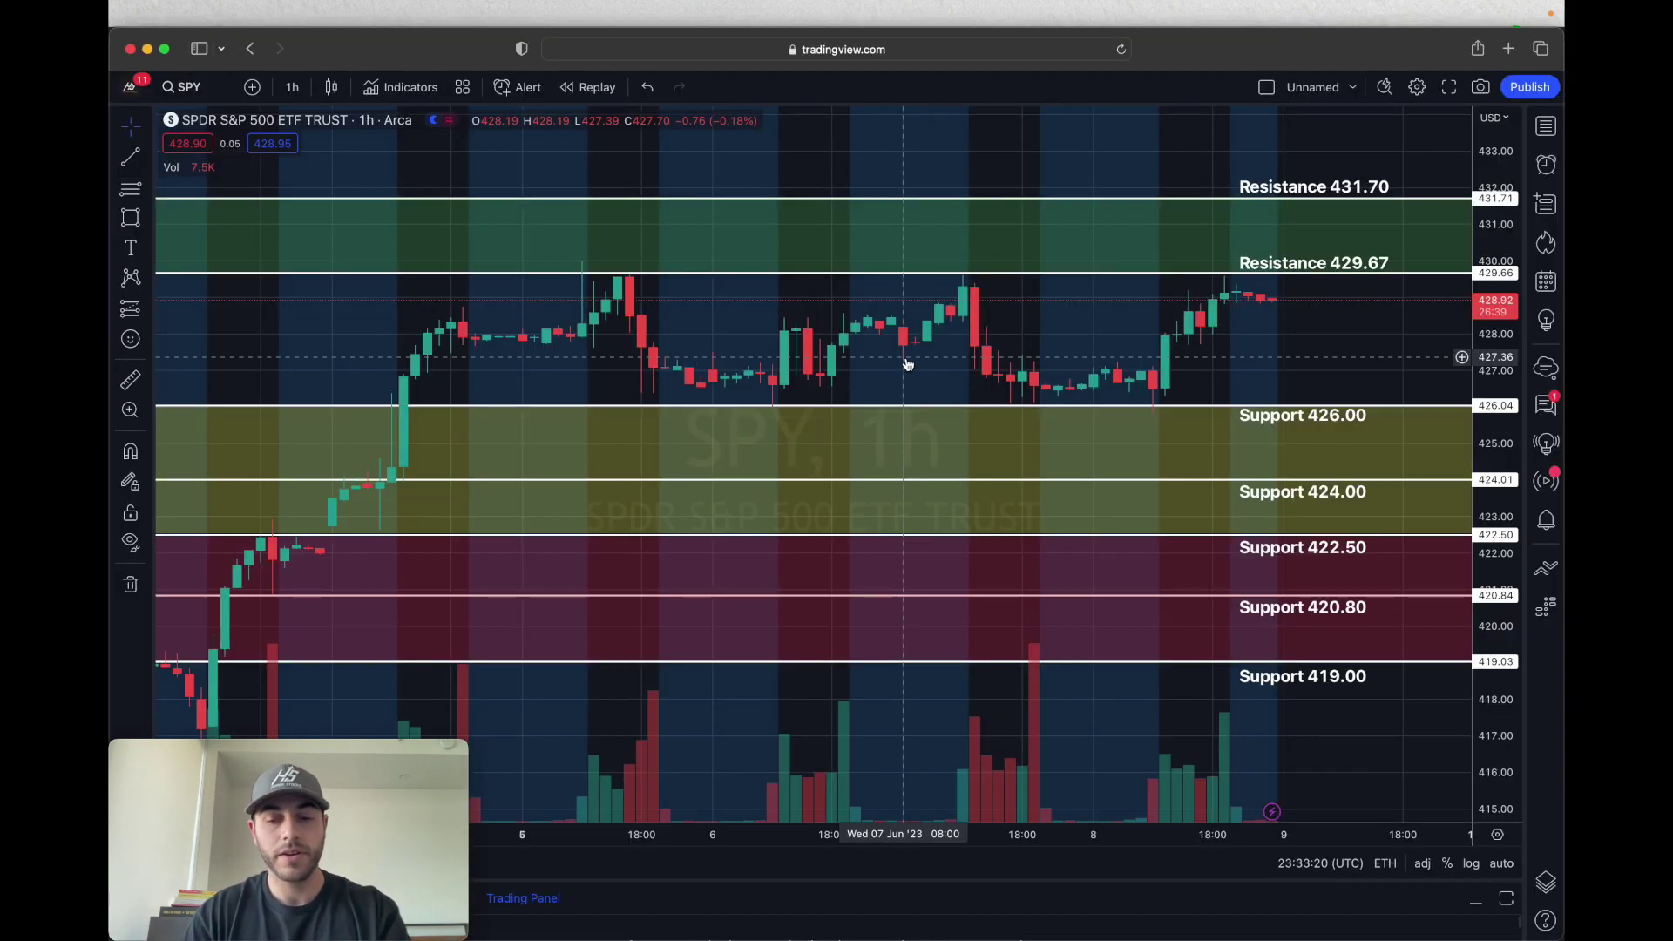
{"action": "type", "text": "IWM"}
{"action": "key", "text": "Return"}
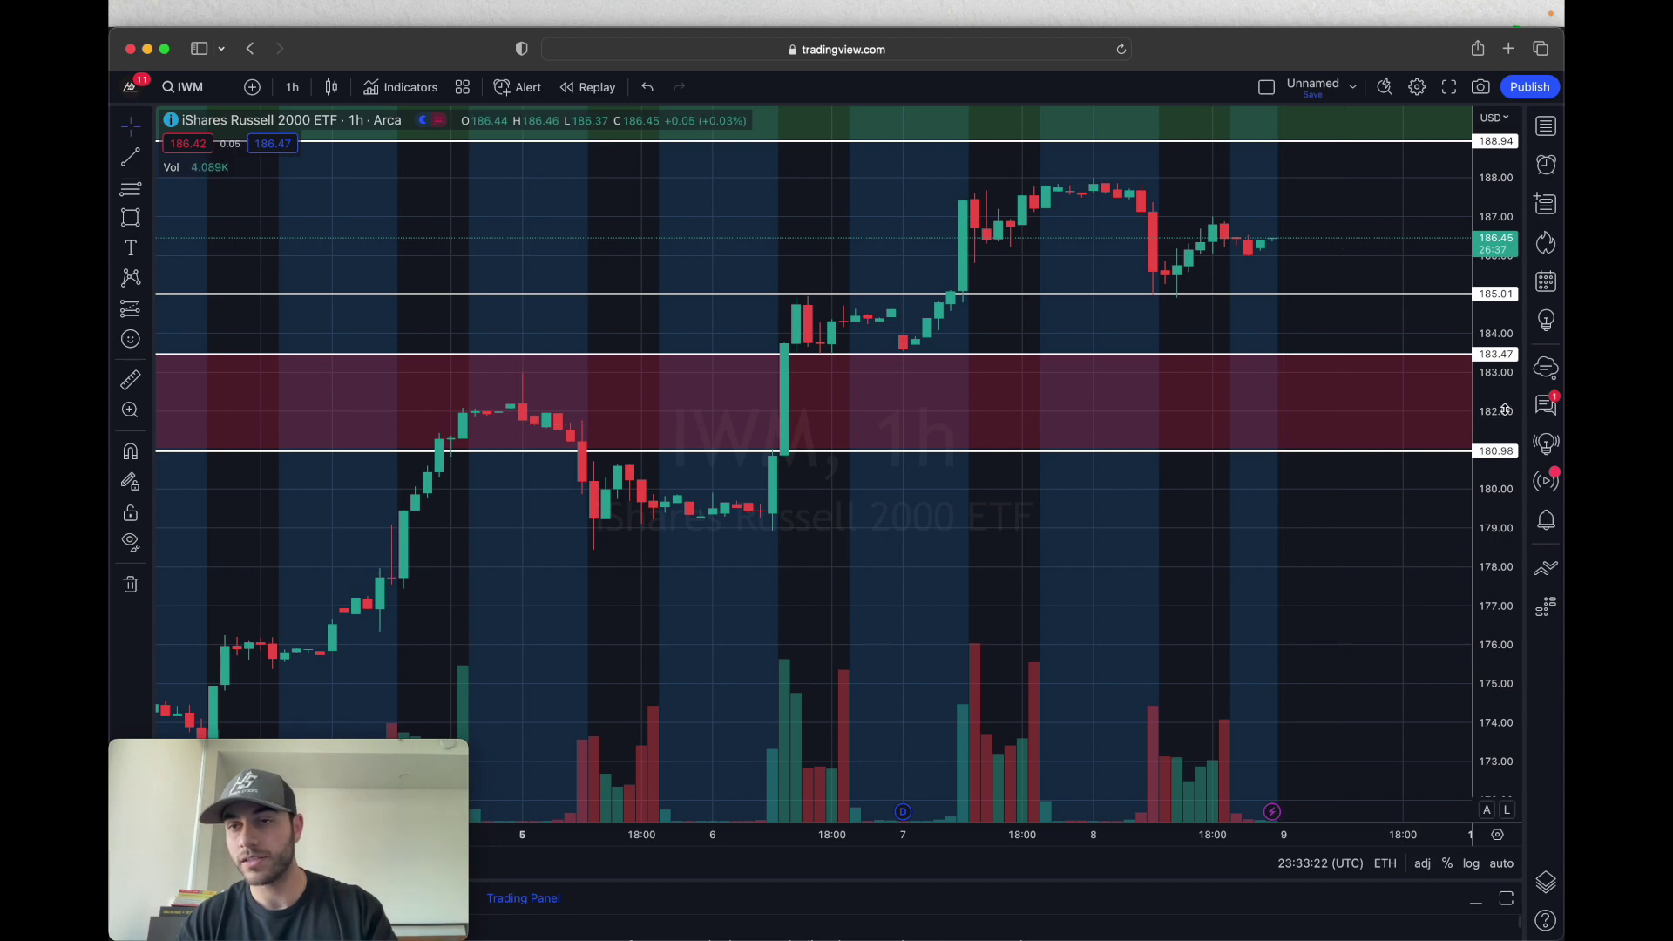
{"action": "left_click_drag", "start_coordinate": [1318, 541], "coordinate": [1359, 746]}
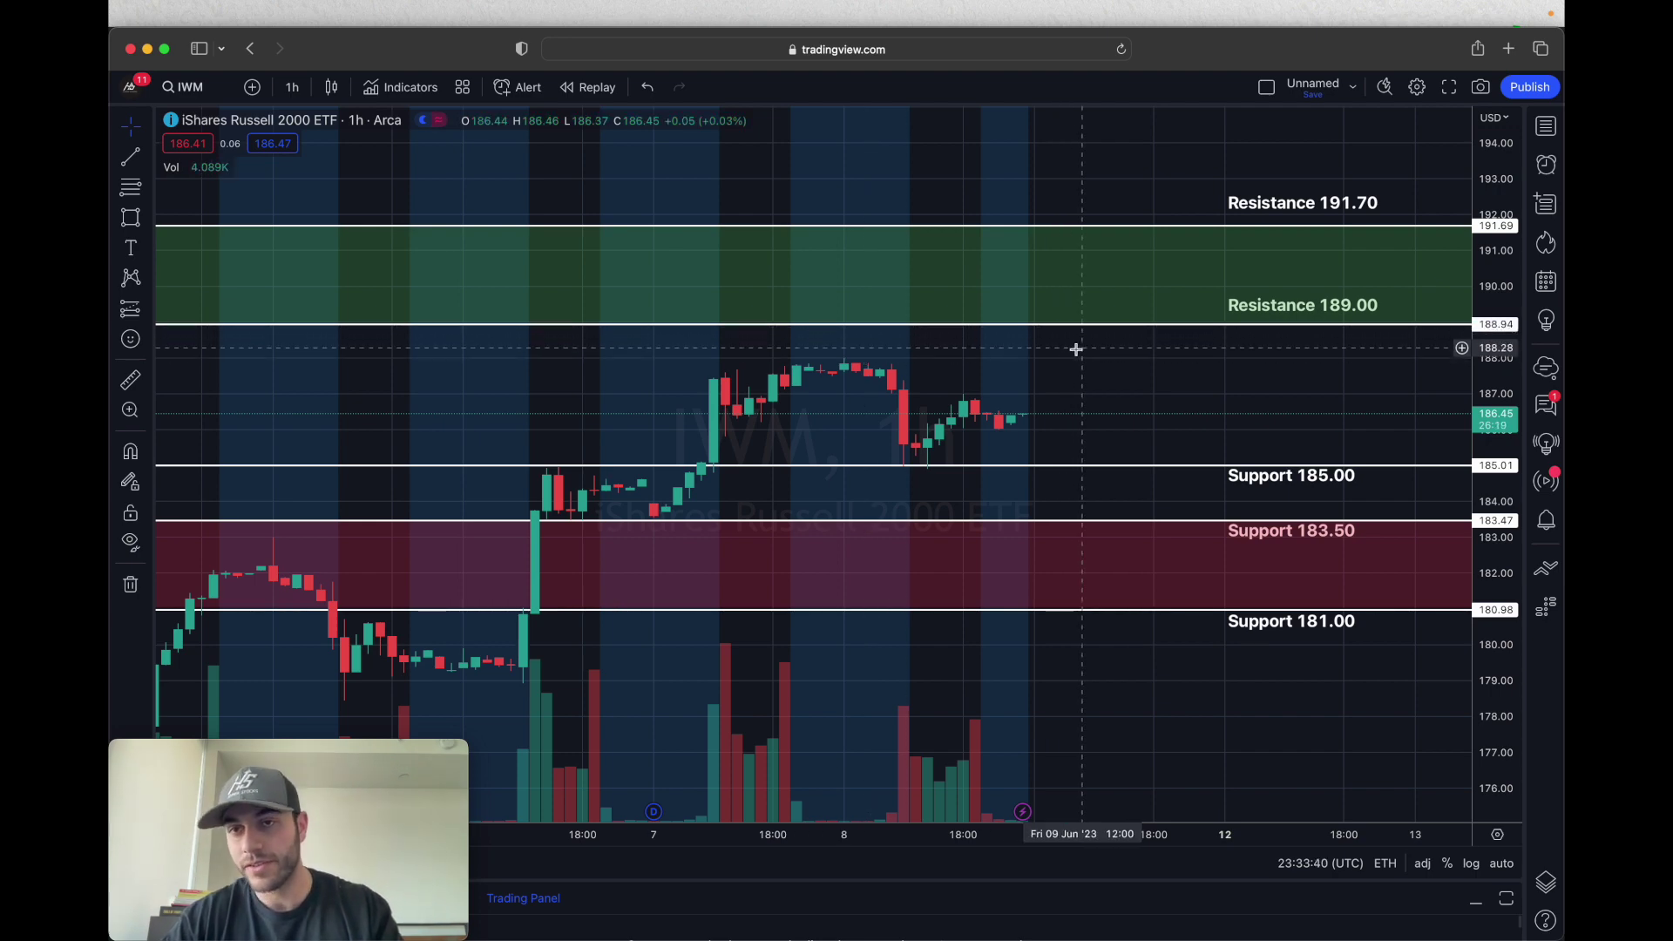
{"action": "key", "text": "super+Tab"}
{"action": "key", "text": "Return"}
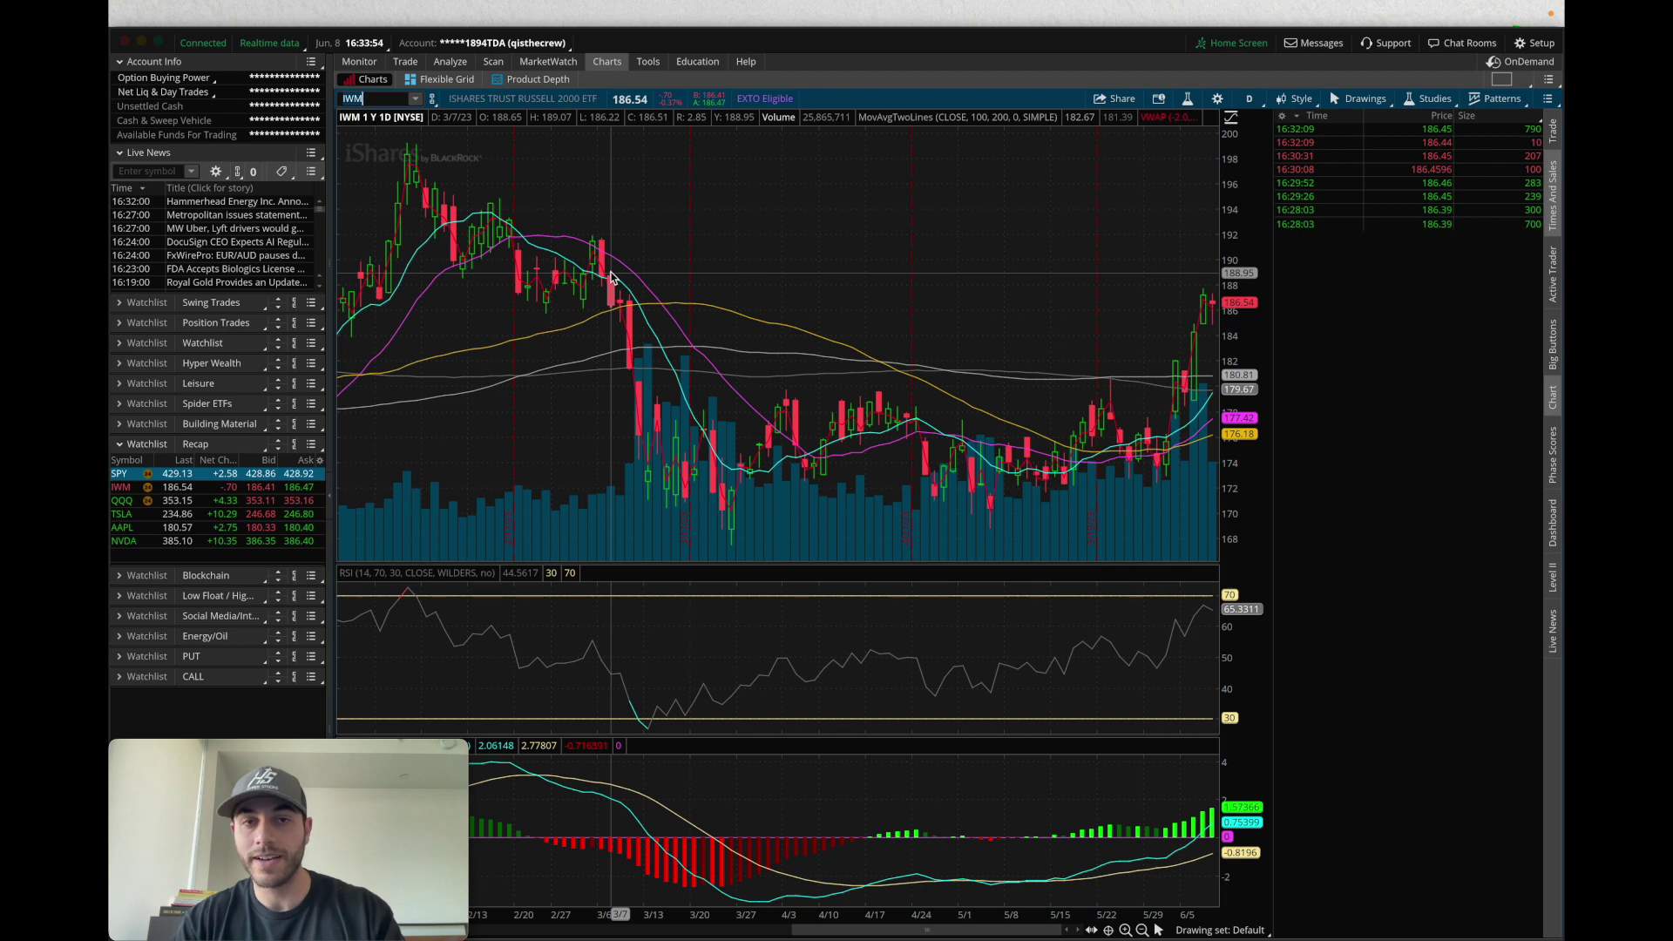
Step: Go back from thinkorswim's zoomed IWM daily view to TradingView's IWM hourly chart
{"action": "key", "text": "super+Tab"}
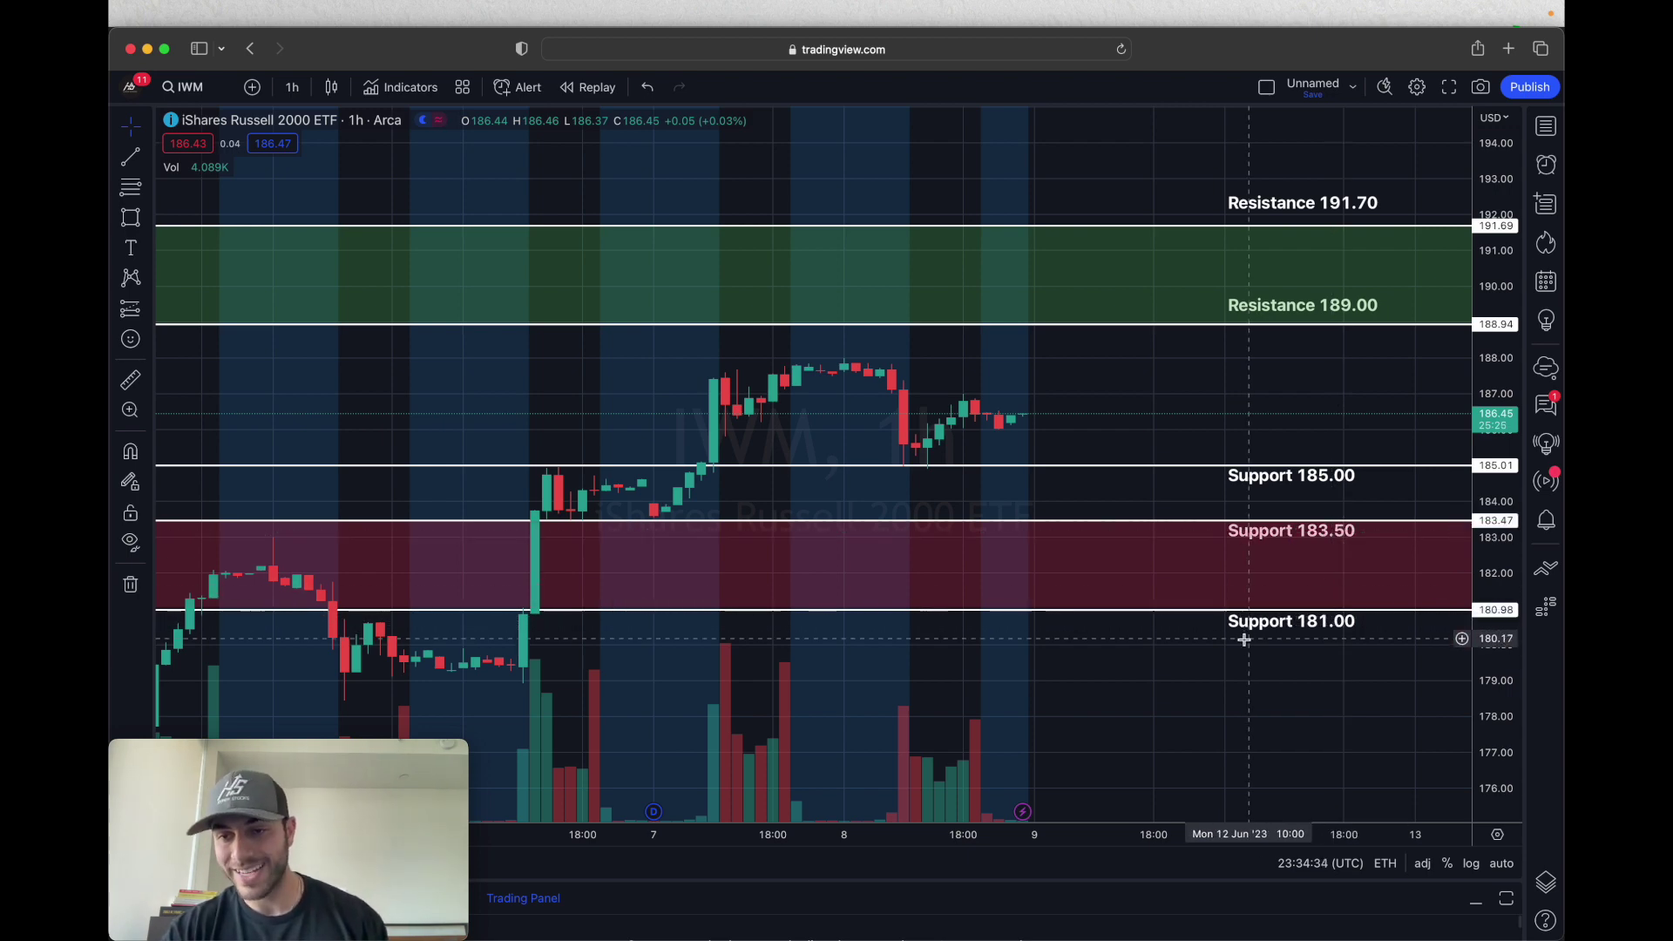
Step: After reviewing the IWM hourly zones, switch to the thinkorswim charts
{"action": "key", "text": "super+Tab"}
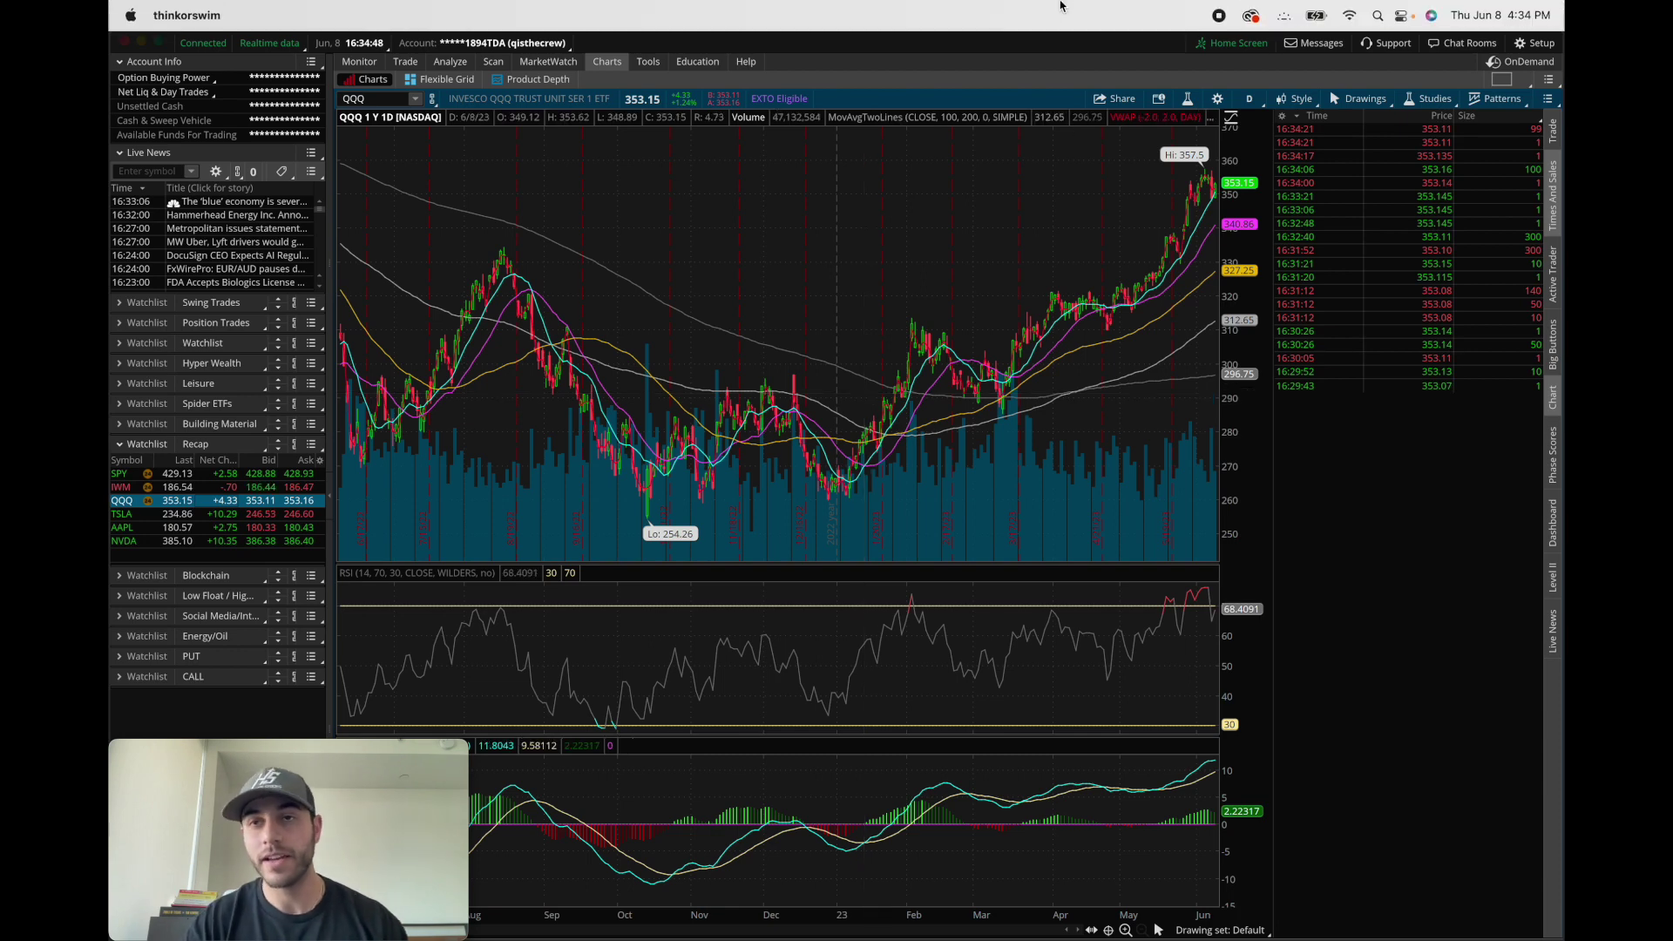
Step: Set thinkorswim's QQQ chart to the 5 D : 5m time frame, then return to TradingView
{"action": "left_click", "coordinate": [1255, 105]}
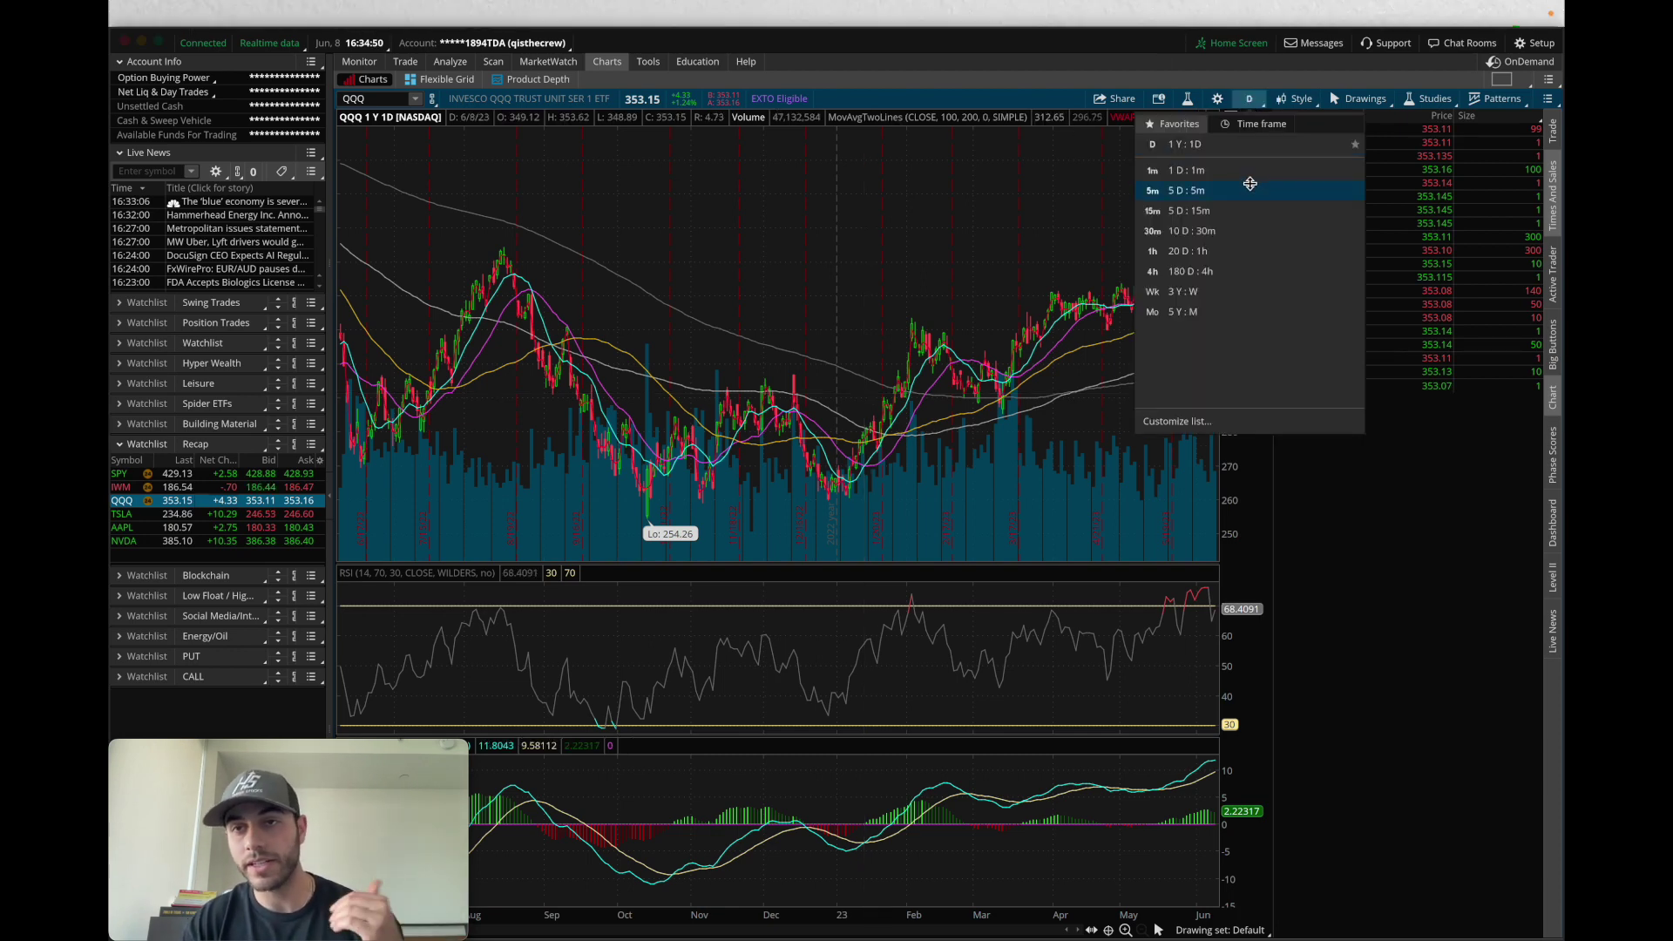
{"action": "left_click", "coordinate": [1185, 190]}
{"action": "key", "text": "super+Tab"}
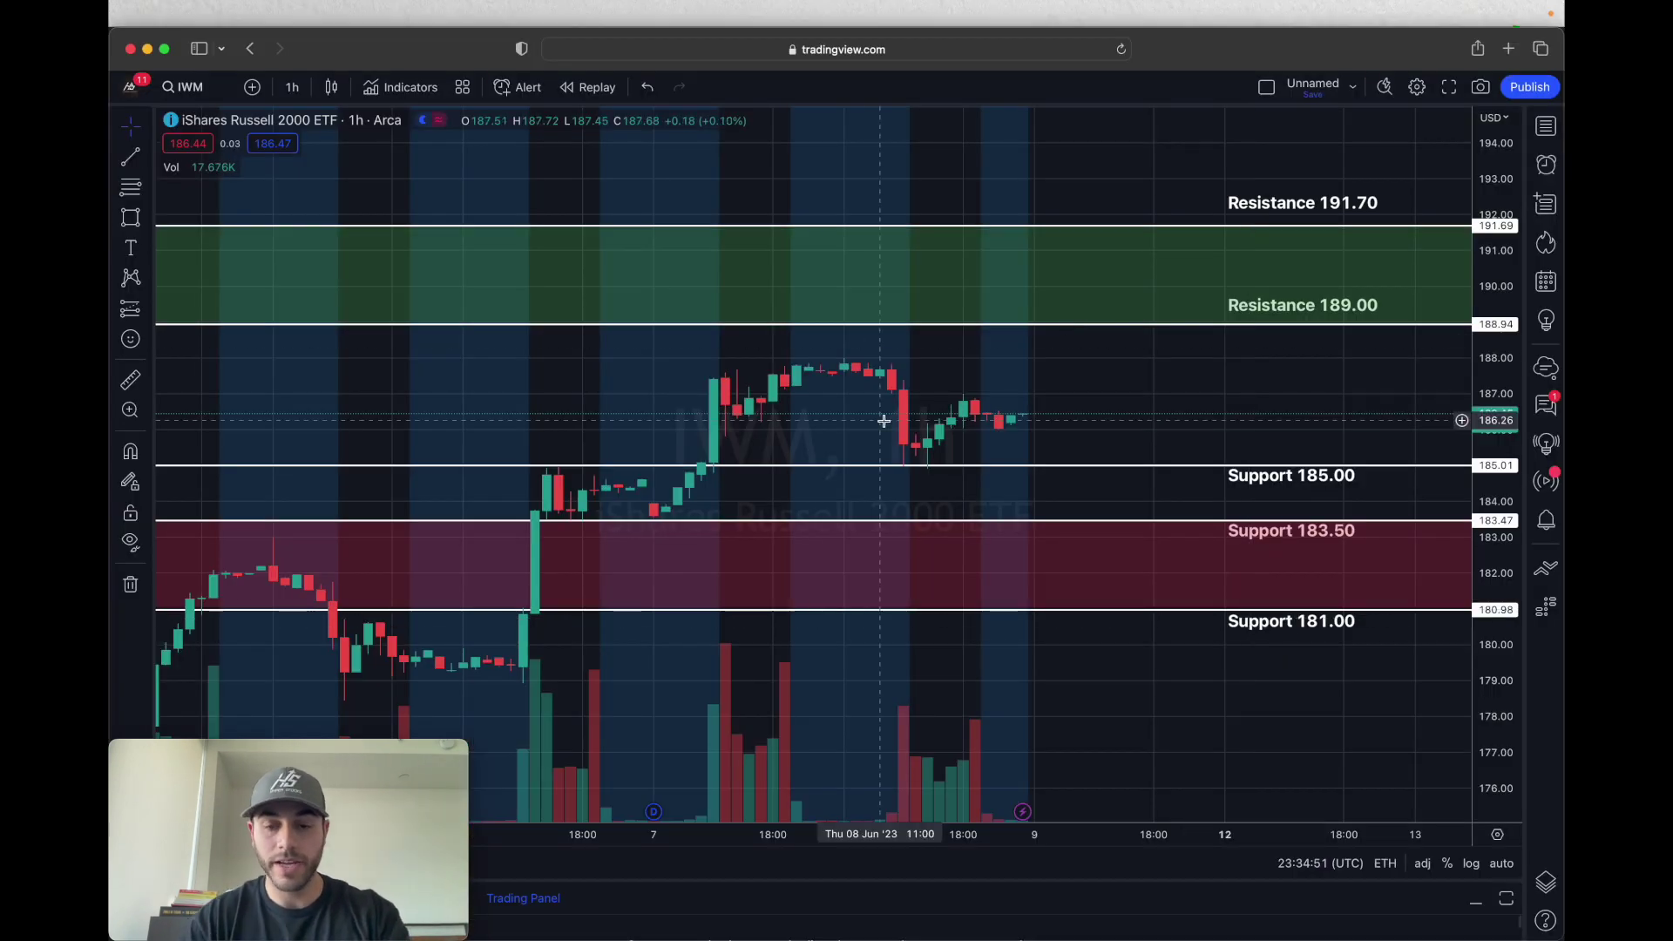
Step: Load QQQ in TradingView and rescale to show resistance 362.80/357.50 and support 346.50/339.00
{"action": "type", "text": "QQQ"}
{"action": "key", "text": "Return"}
{"action": "left_click_drag", "start_coordinate": [1489, 432], "coordinate": [1401, 522]}
{"action": "scroll", "coordinate": [1428, 506], "scroll_direction": "down", "scroll_amount": 10}
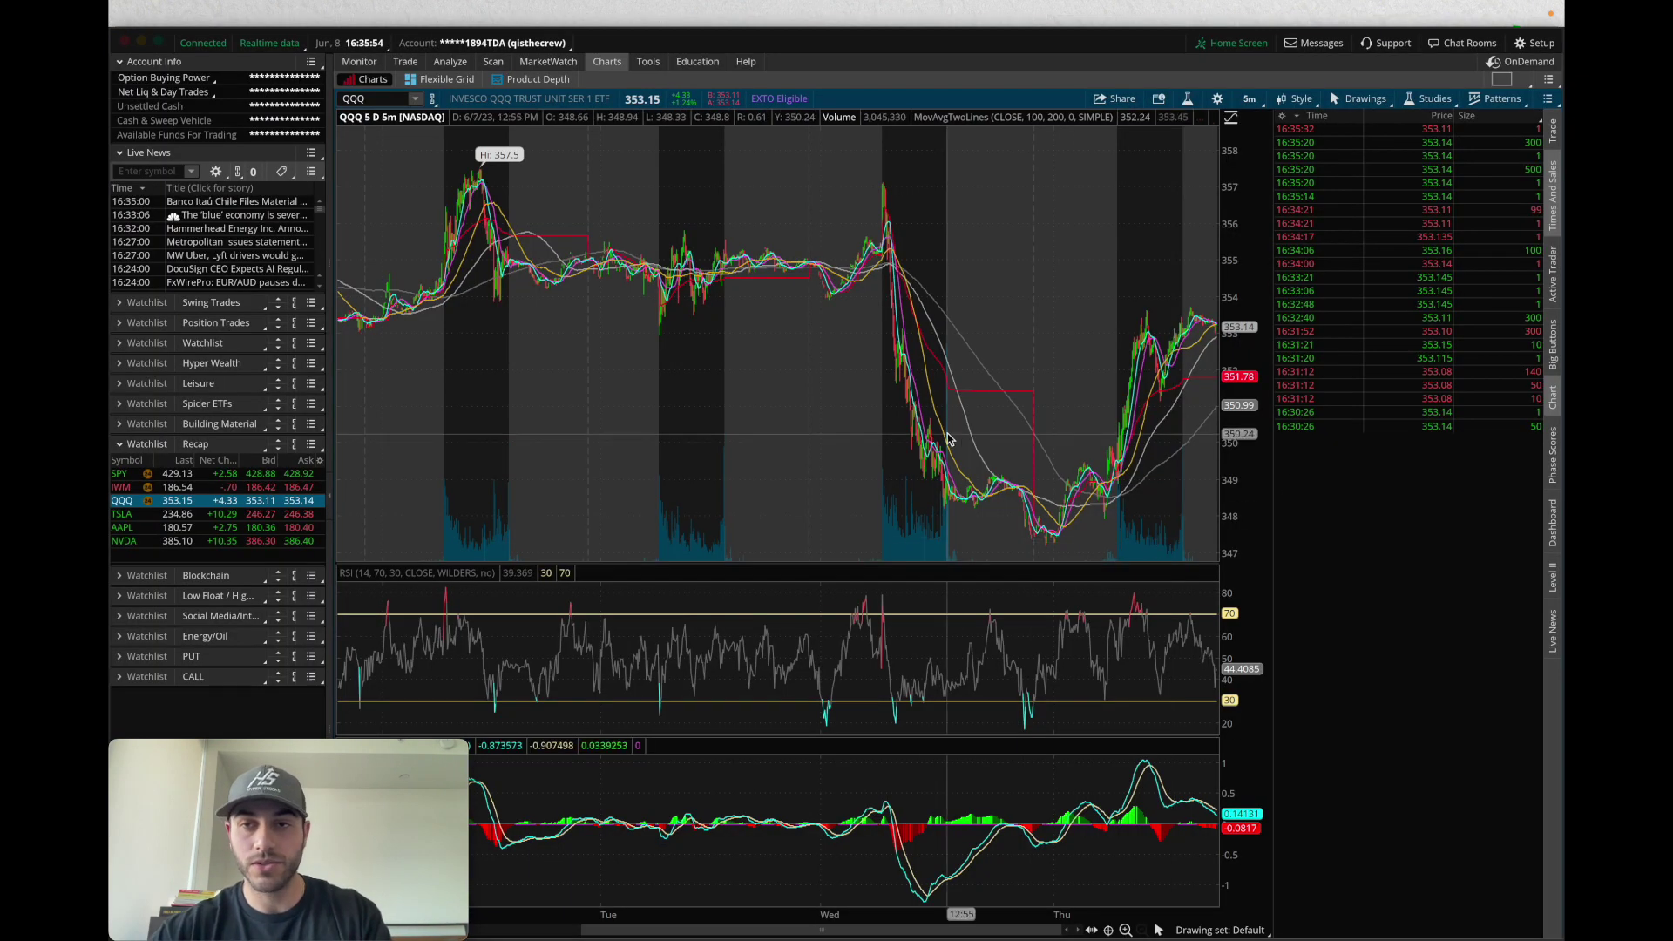
Step: Pick TSLA from the Recap watchlist, then chart NVDA on one year of daily candles
{"action": "left_click", "coordinate": [220, 516]}
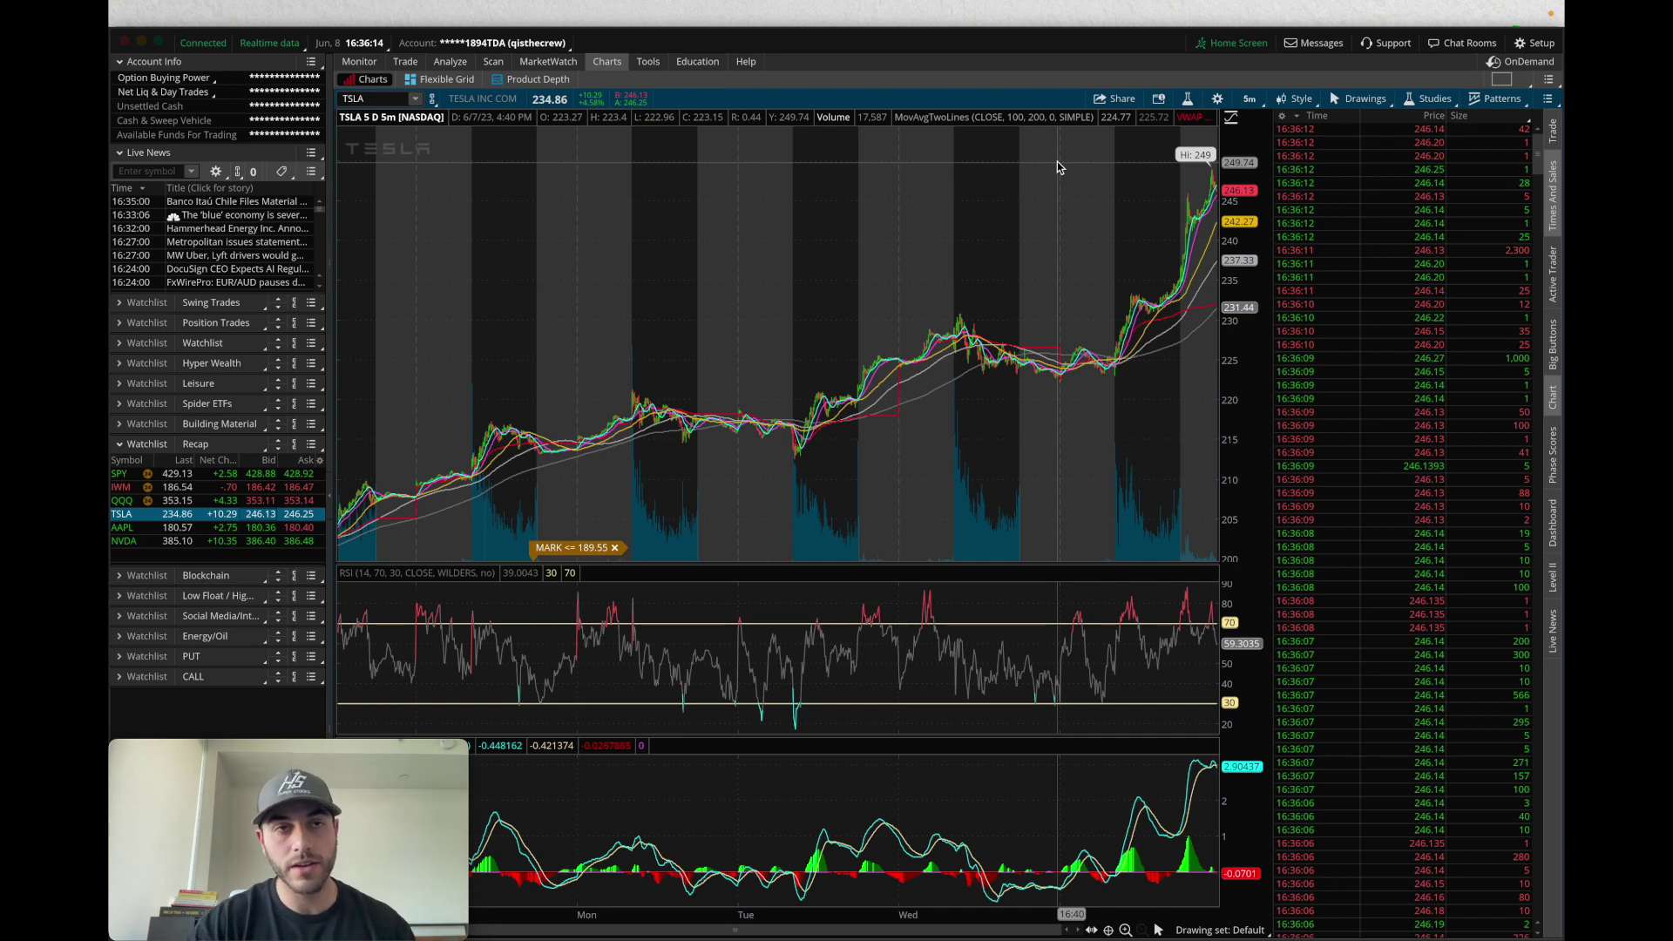
{"action": "type", "text": "NVDA"}
{"action": "key", "text": "Return"}
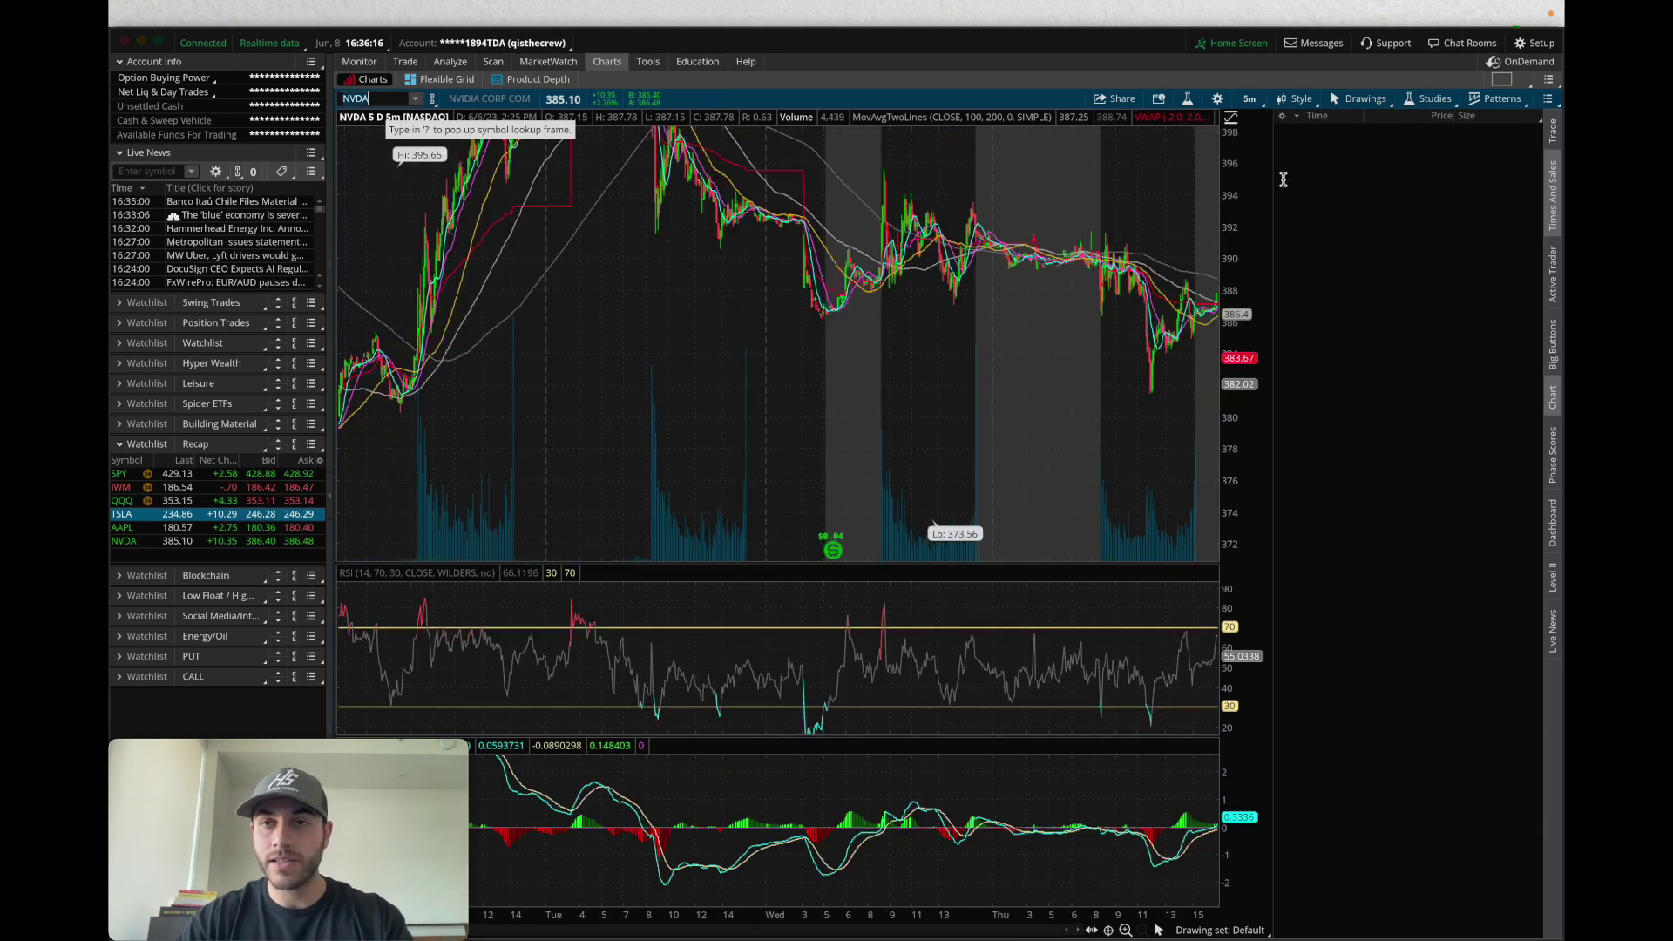
{"action": "left_click", "coordinate": [1248, 99]}
{"action": "left_click", "coordinate": [1245, 283]}
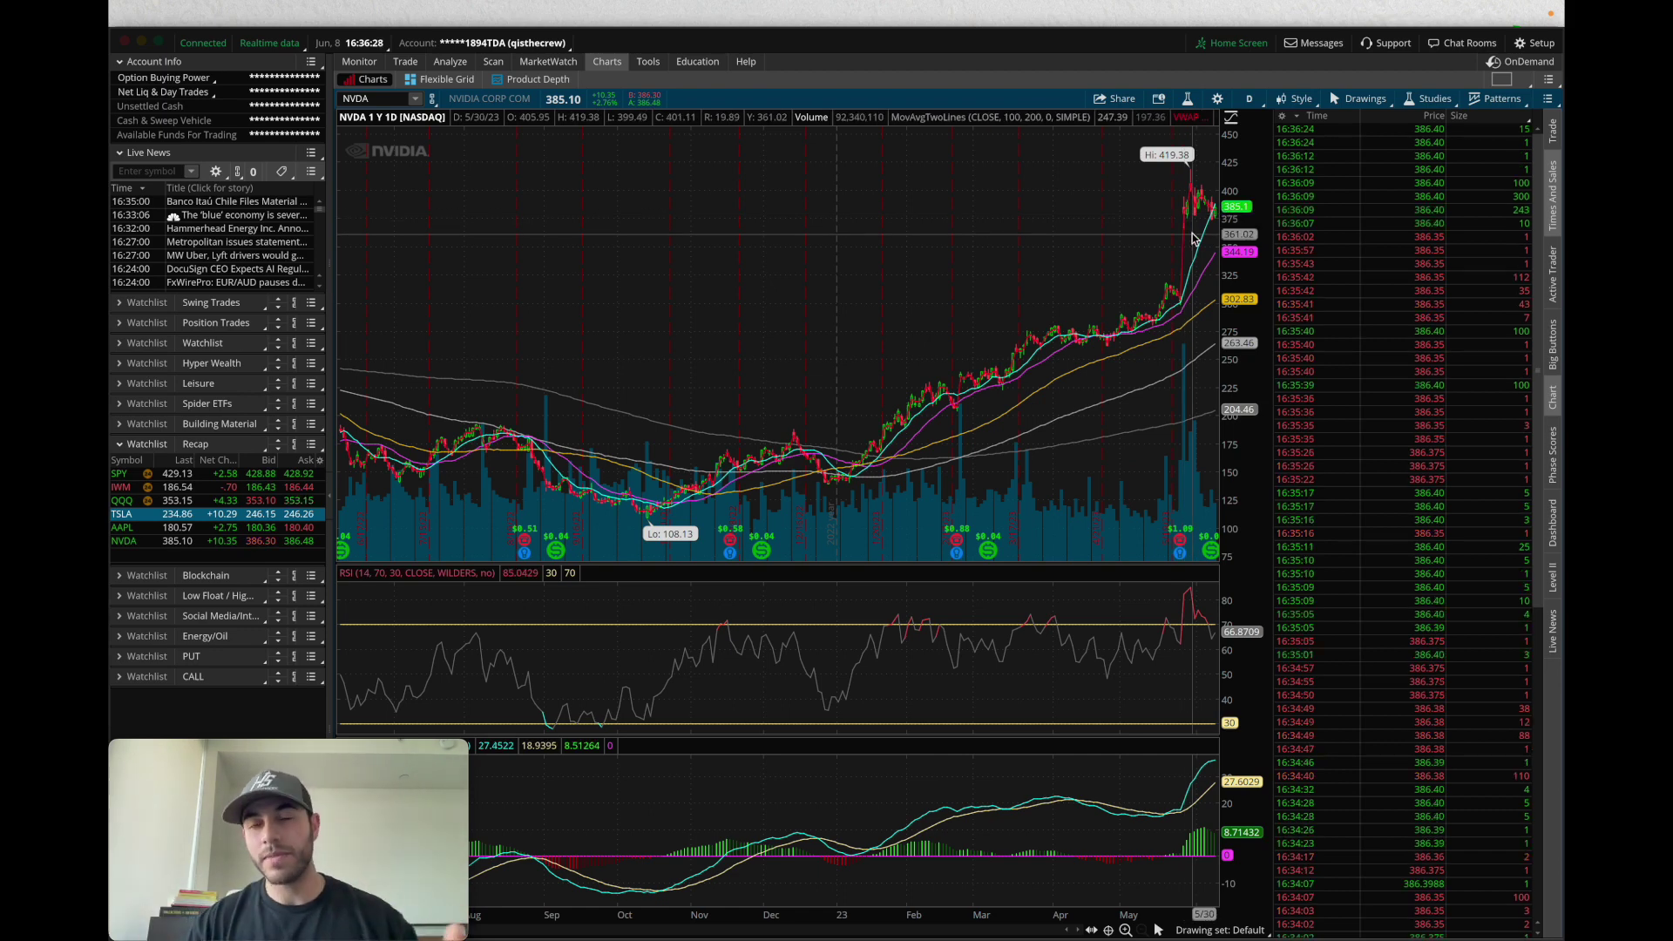
Step: Chart TSLA on the 5 D : 5m time frame and return to TradingView
{"action": "left_click", "coordinate": [389, 99]}
{"action": "type", "text": "T"}
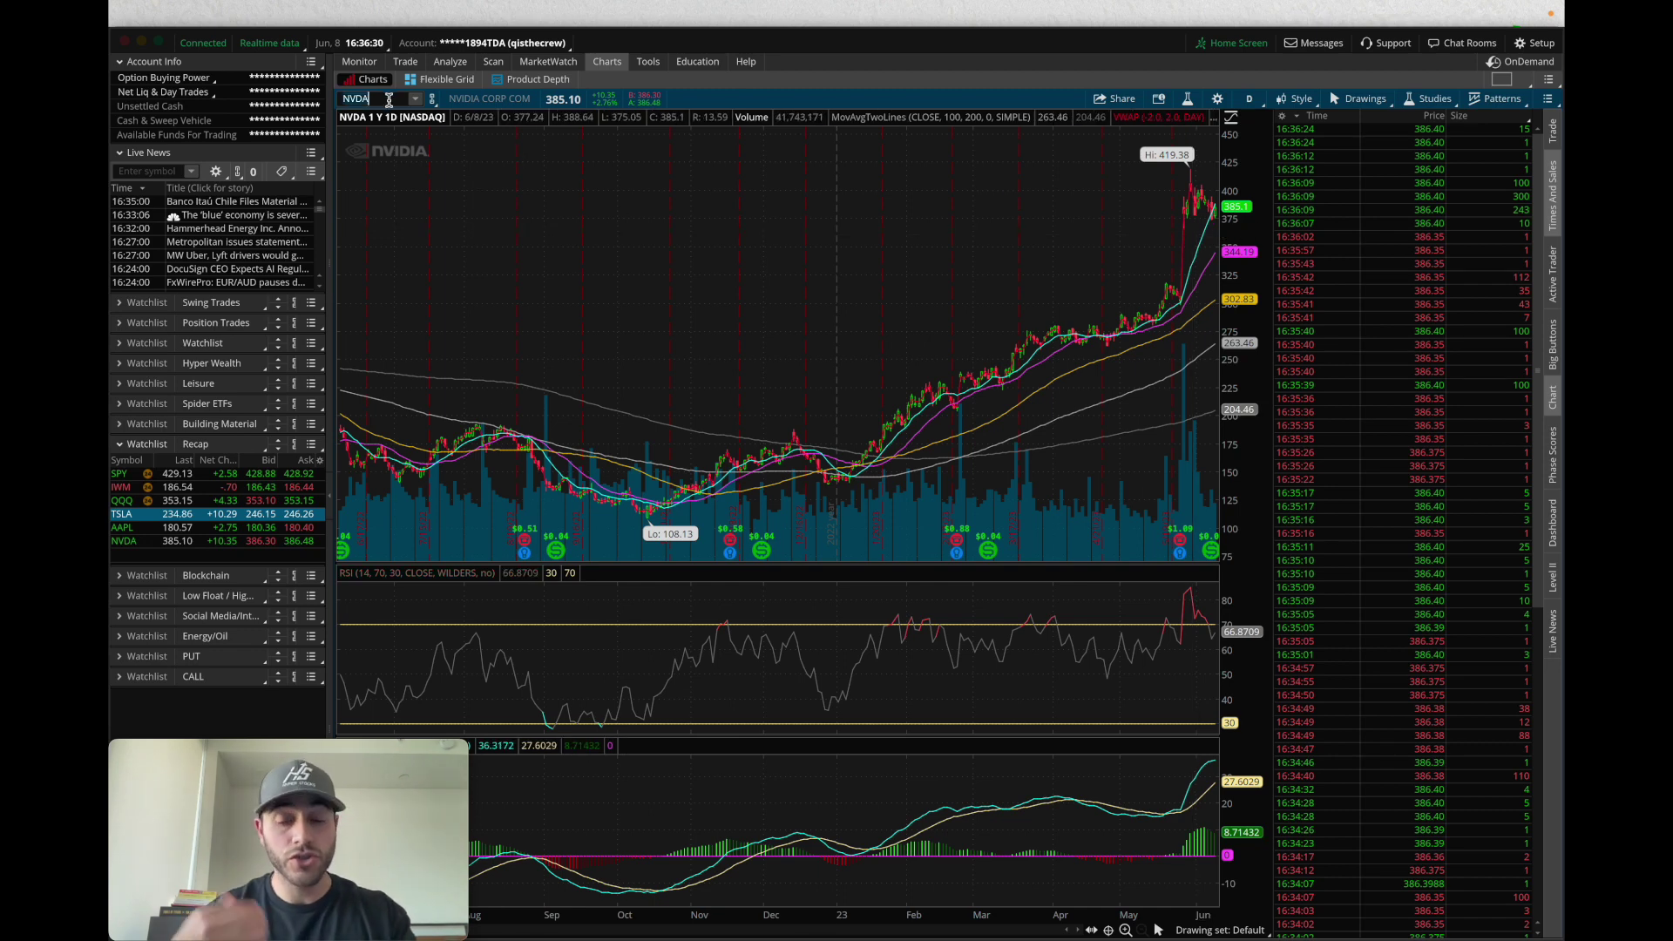
{"action": "type", "text": "SLA"}
{"action": "key", "text": "Return"}
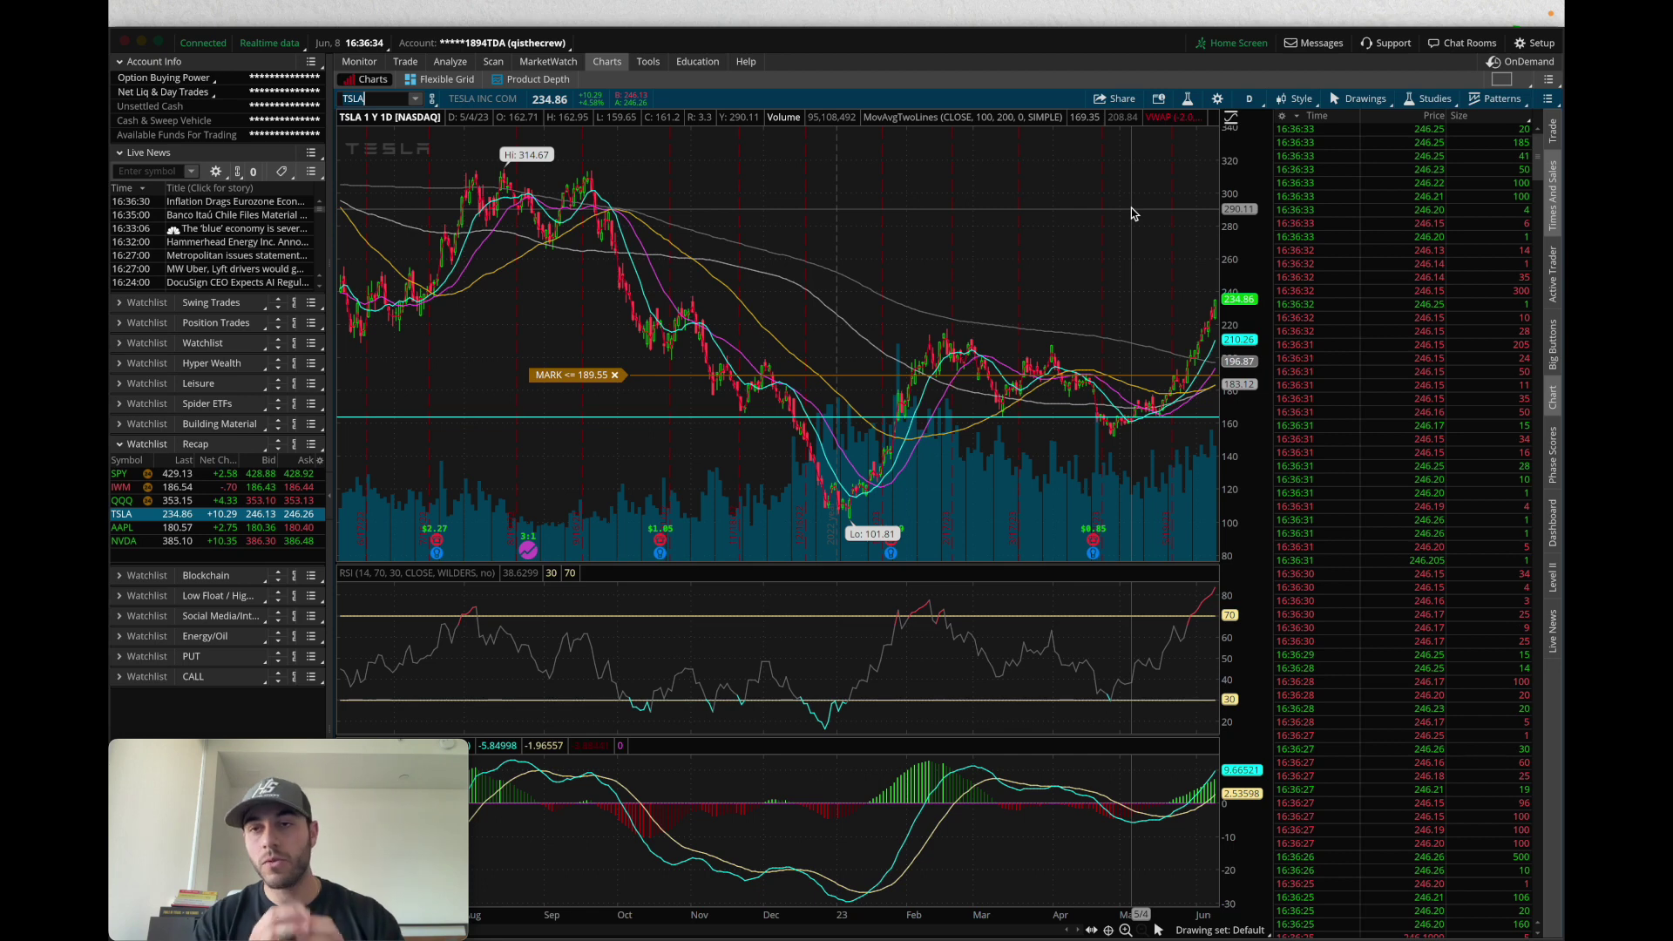
{"action": "left_click", "coordinate": [1248, 99]}
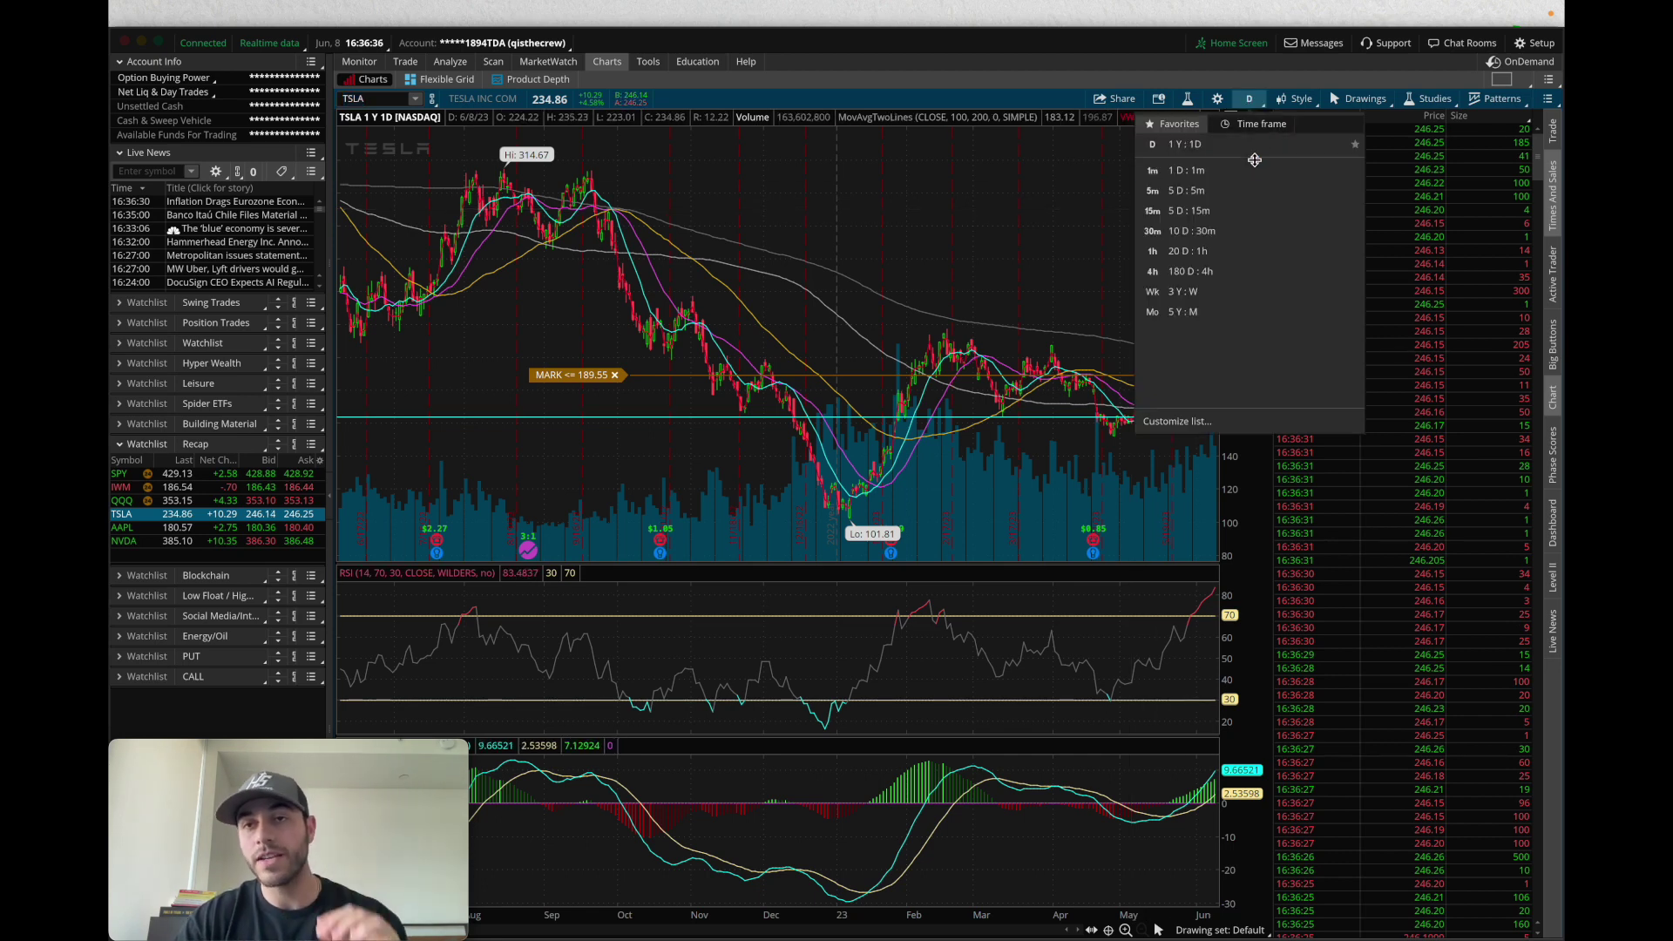
{"action": "left_click", "coordinate": [1245, 193]}
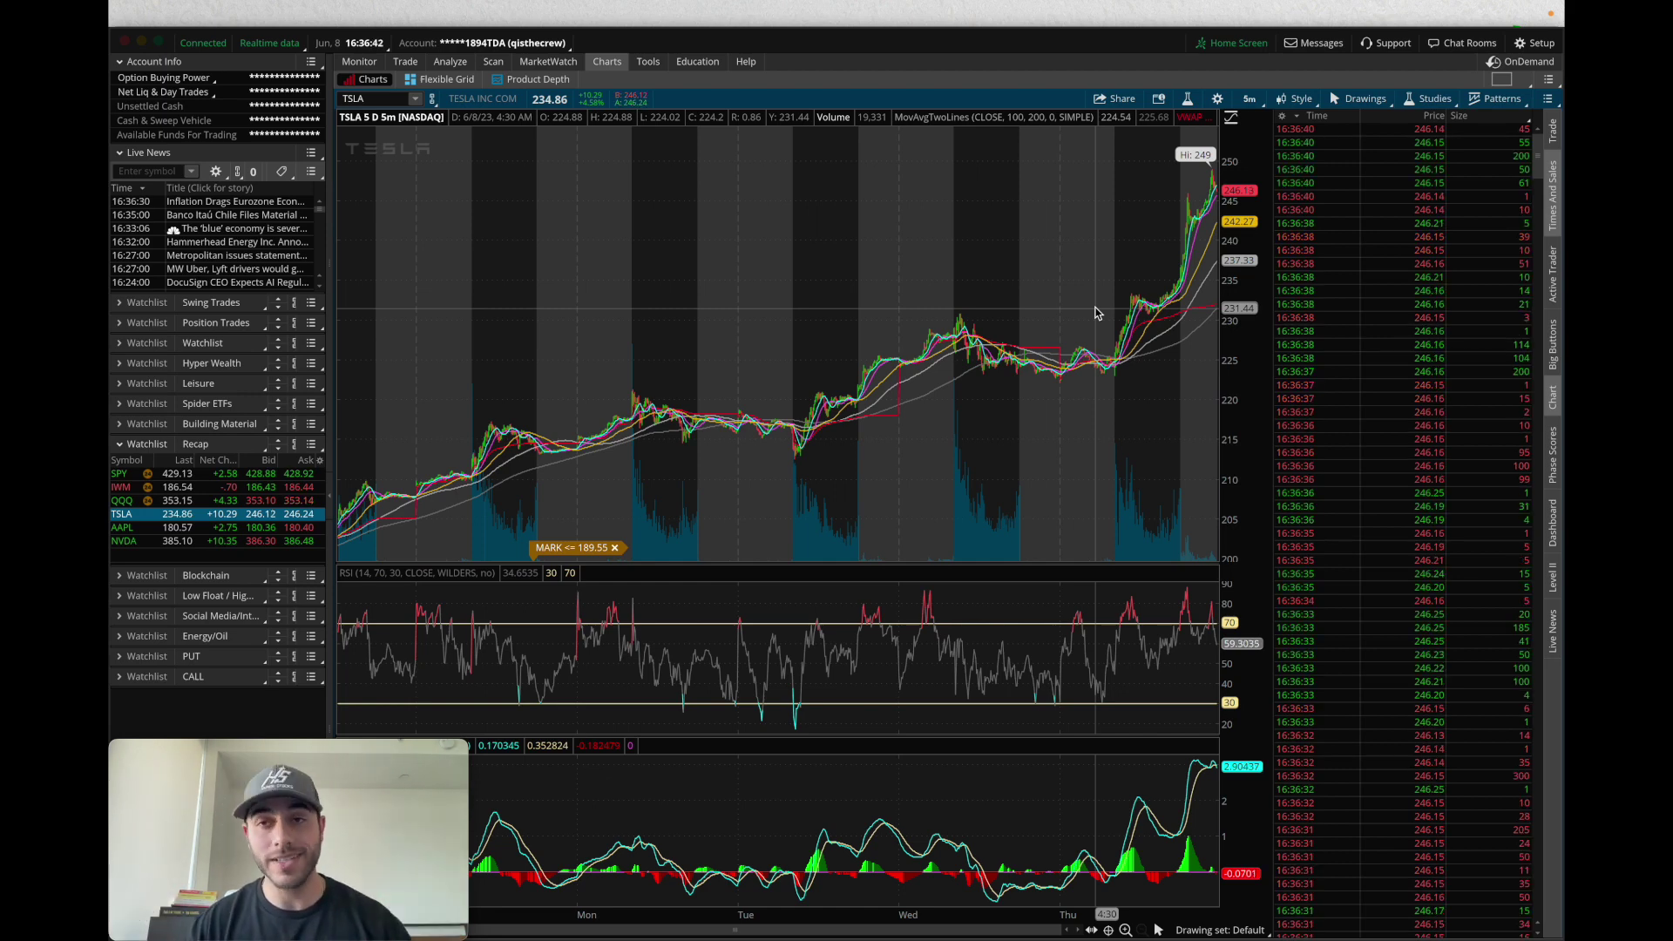
{"action": "key", "text": "super+Tab"}
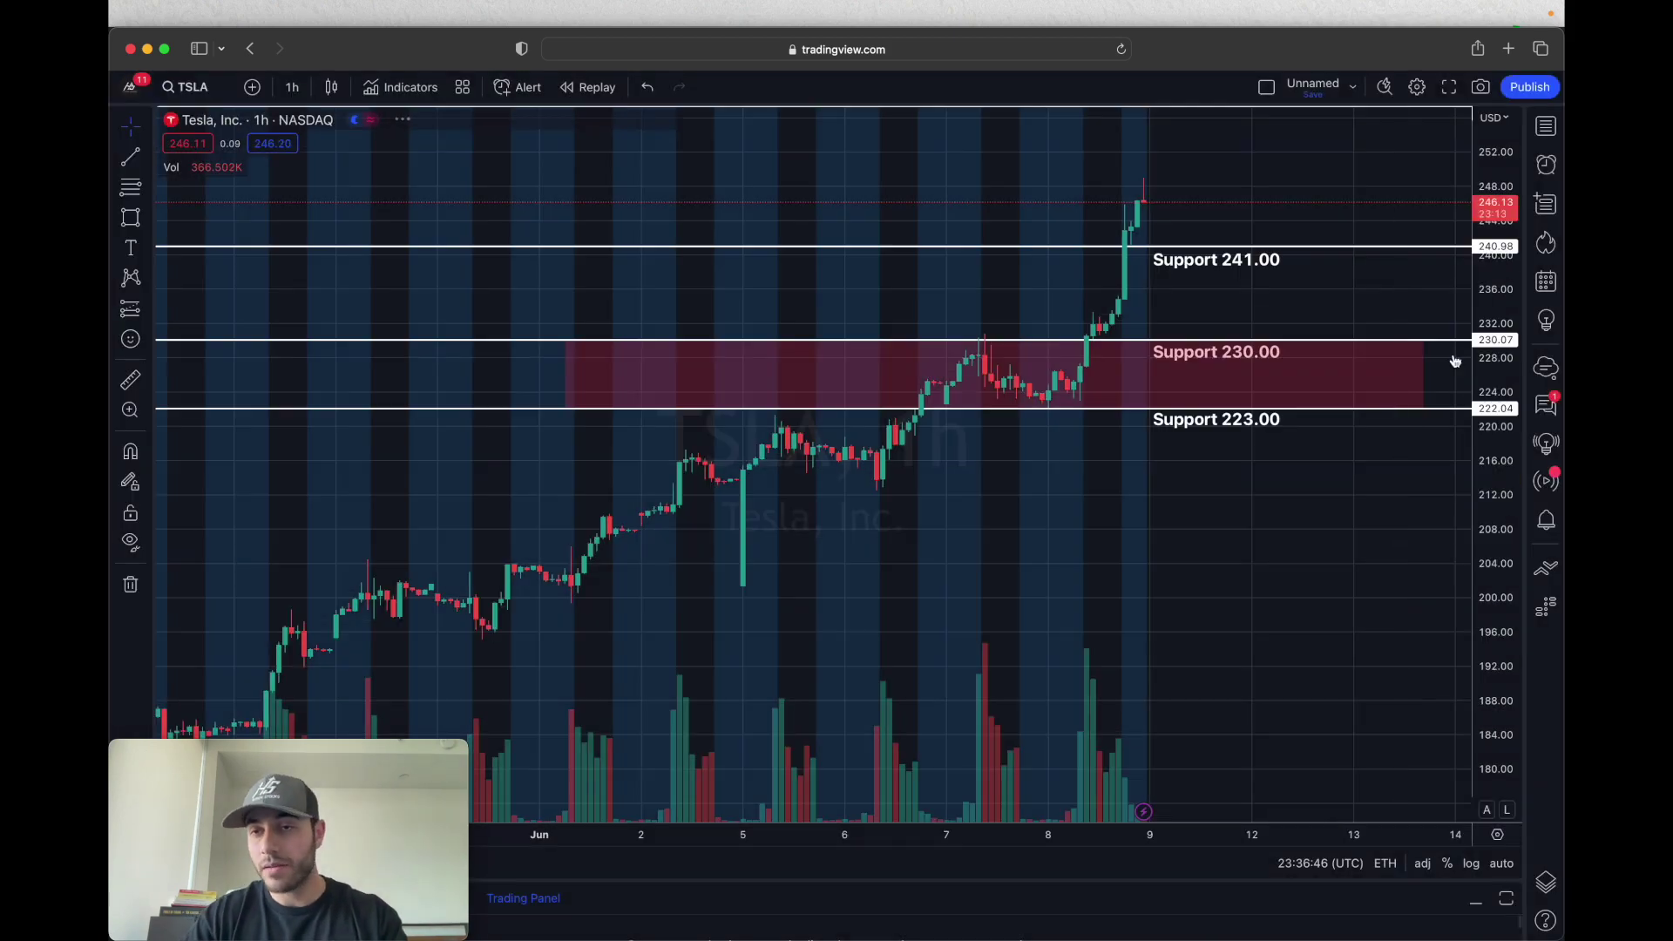
Step: Rescale TradingView's TSLA hourly chart up to resistance 262.50 and add a horizontal line at 249.09
{"action": "scroll", "coordinate": [1446, 353], "scroll_direction": "up", "scroll_amount": 5}
{"action": "left_click_drag", "start_coordinate": [1497, 348], "coordinate": [1378, 467]}
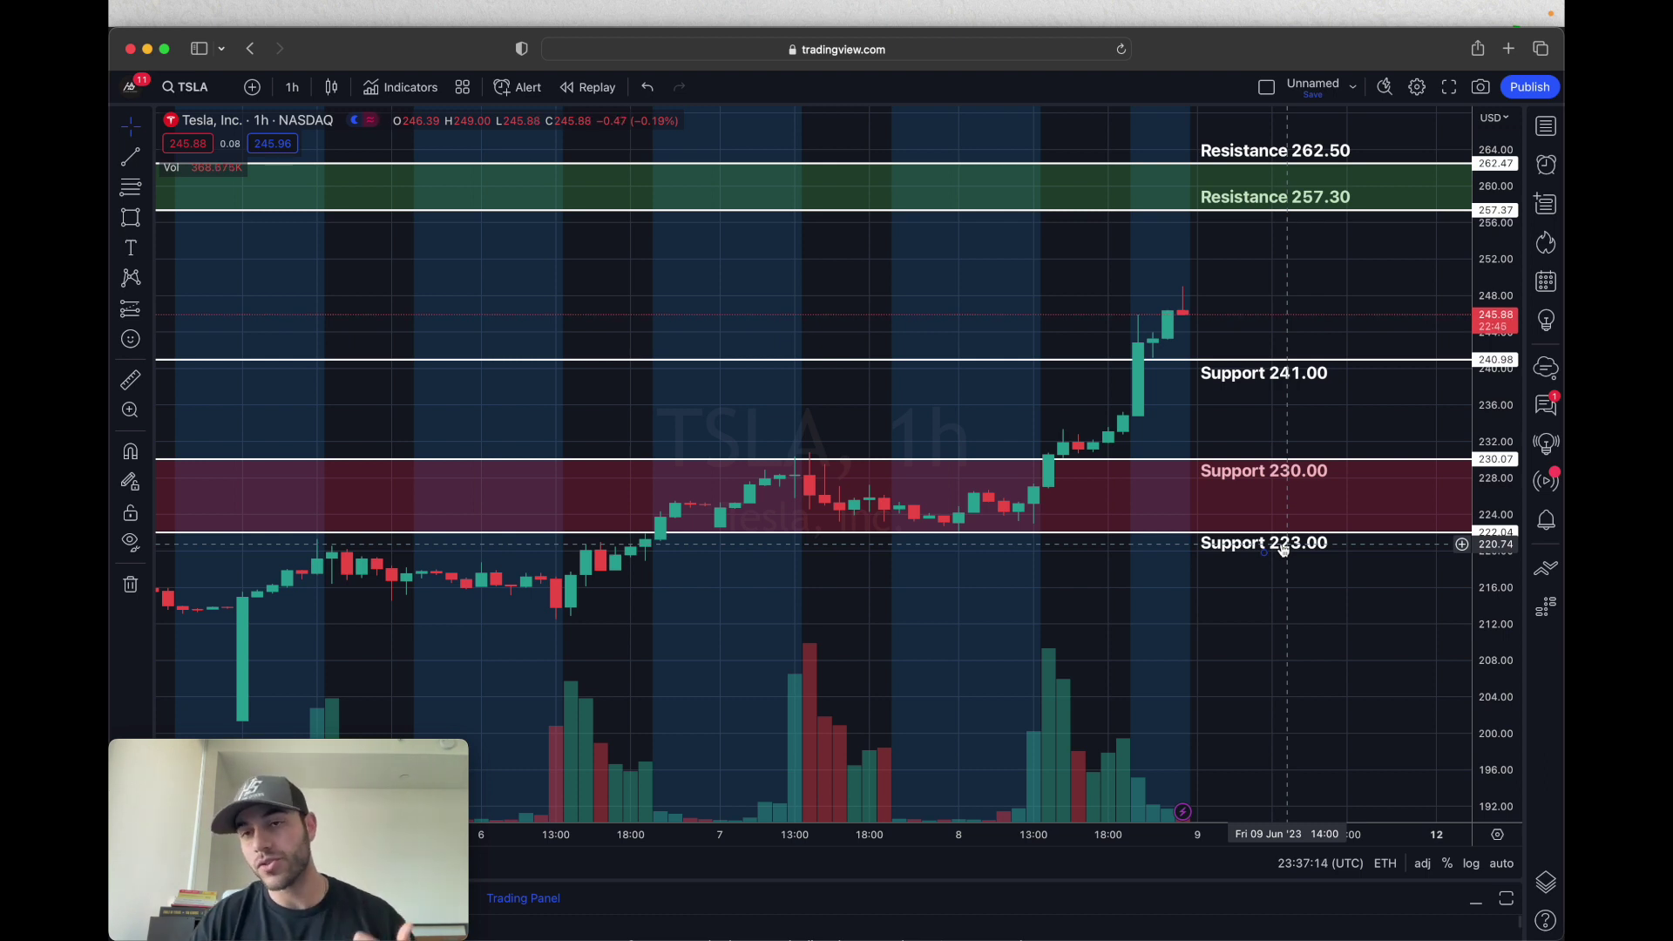
{"action": "key", "text": "super+Tab"}
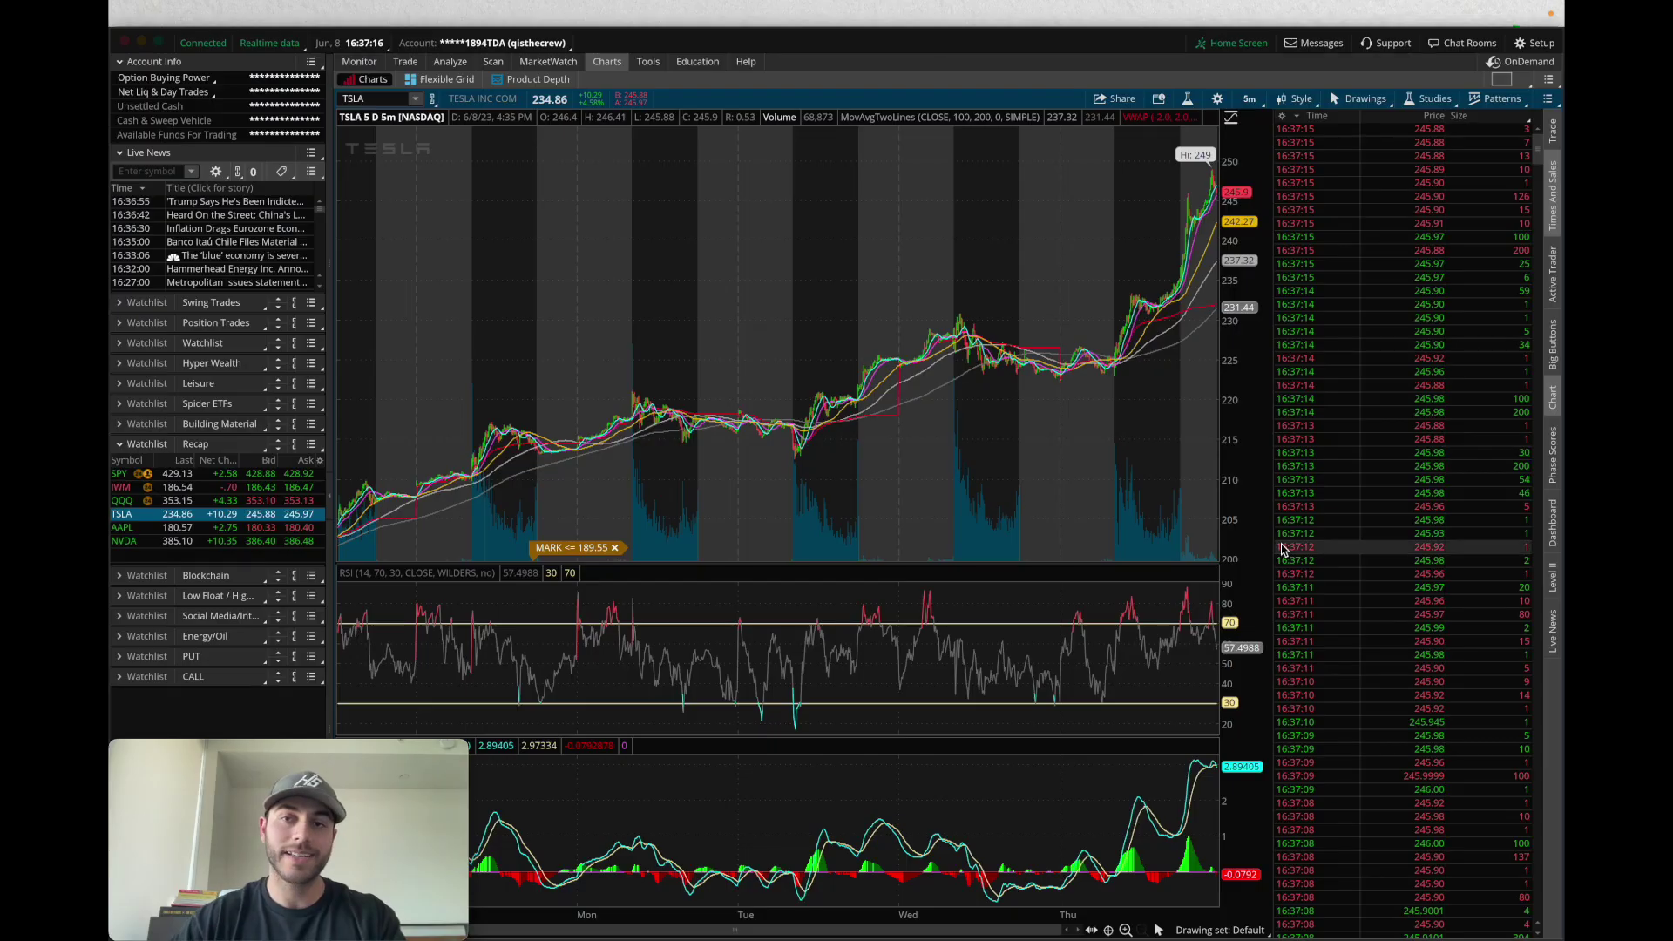
{"action": "key", "text": "super+Tab"}
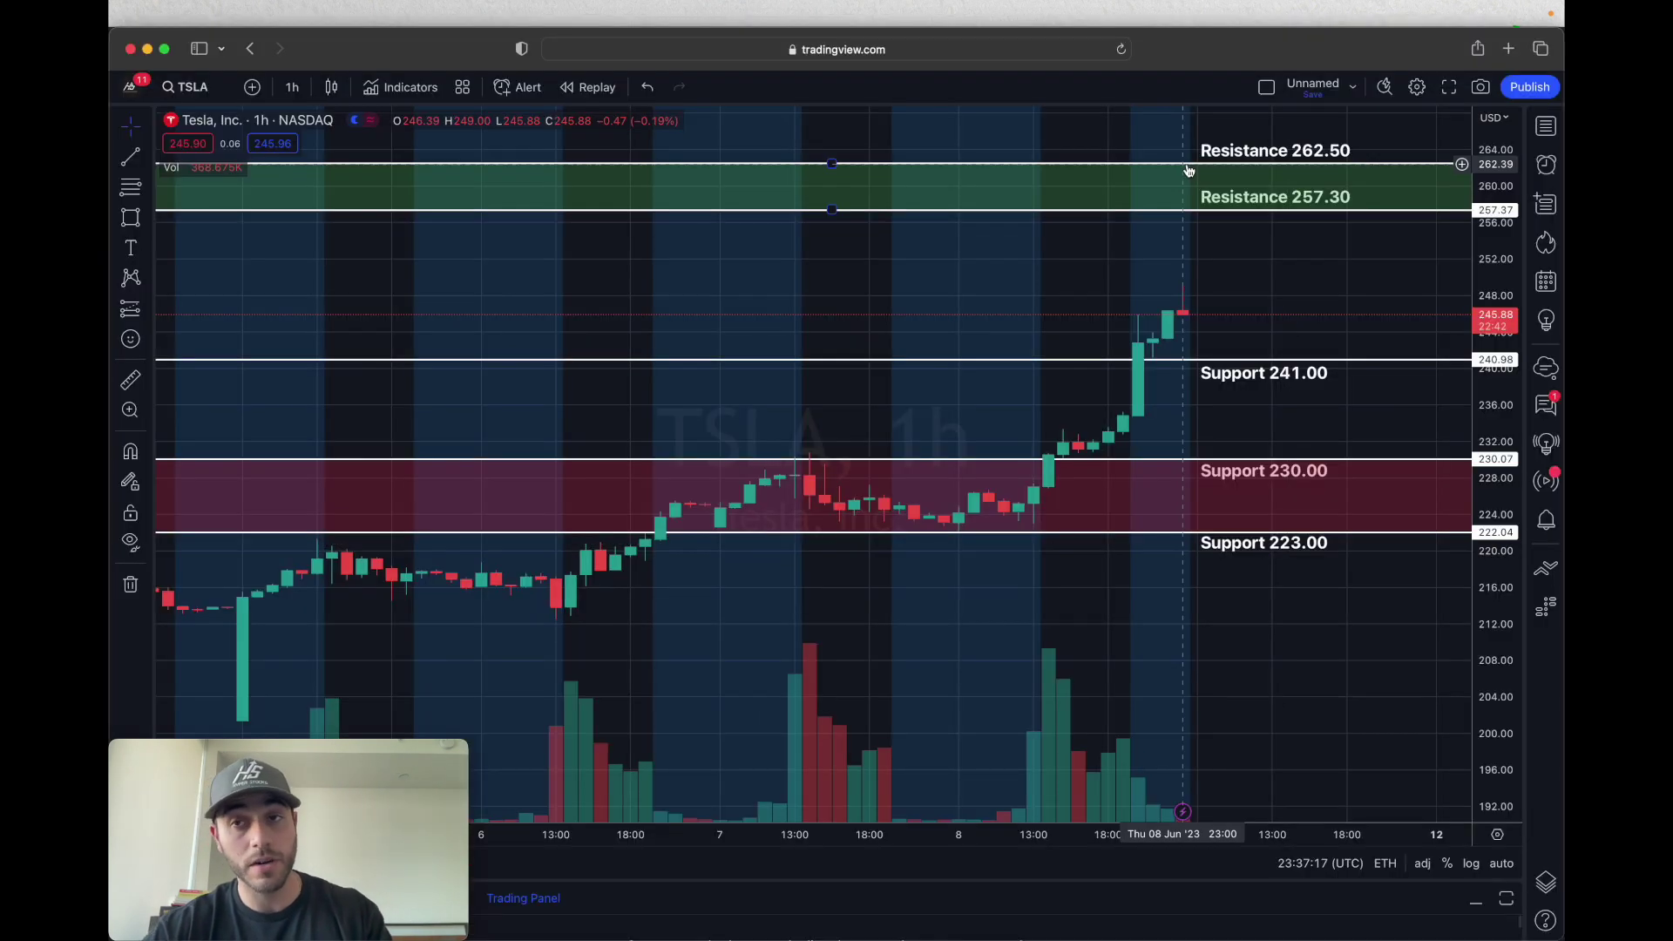
{"action": "left_click", "coordinate": [1312, 285]}
Step: Copy the Resistance 257.30 label onto the new 249.09 horizontal line
{"action": "left_click", "coordinate": [1270, 375]}
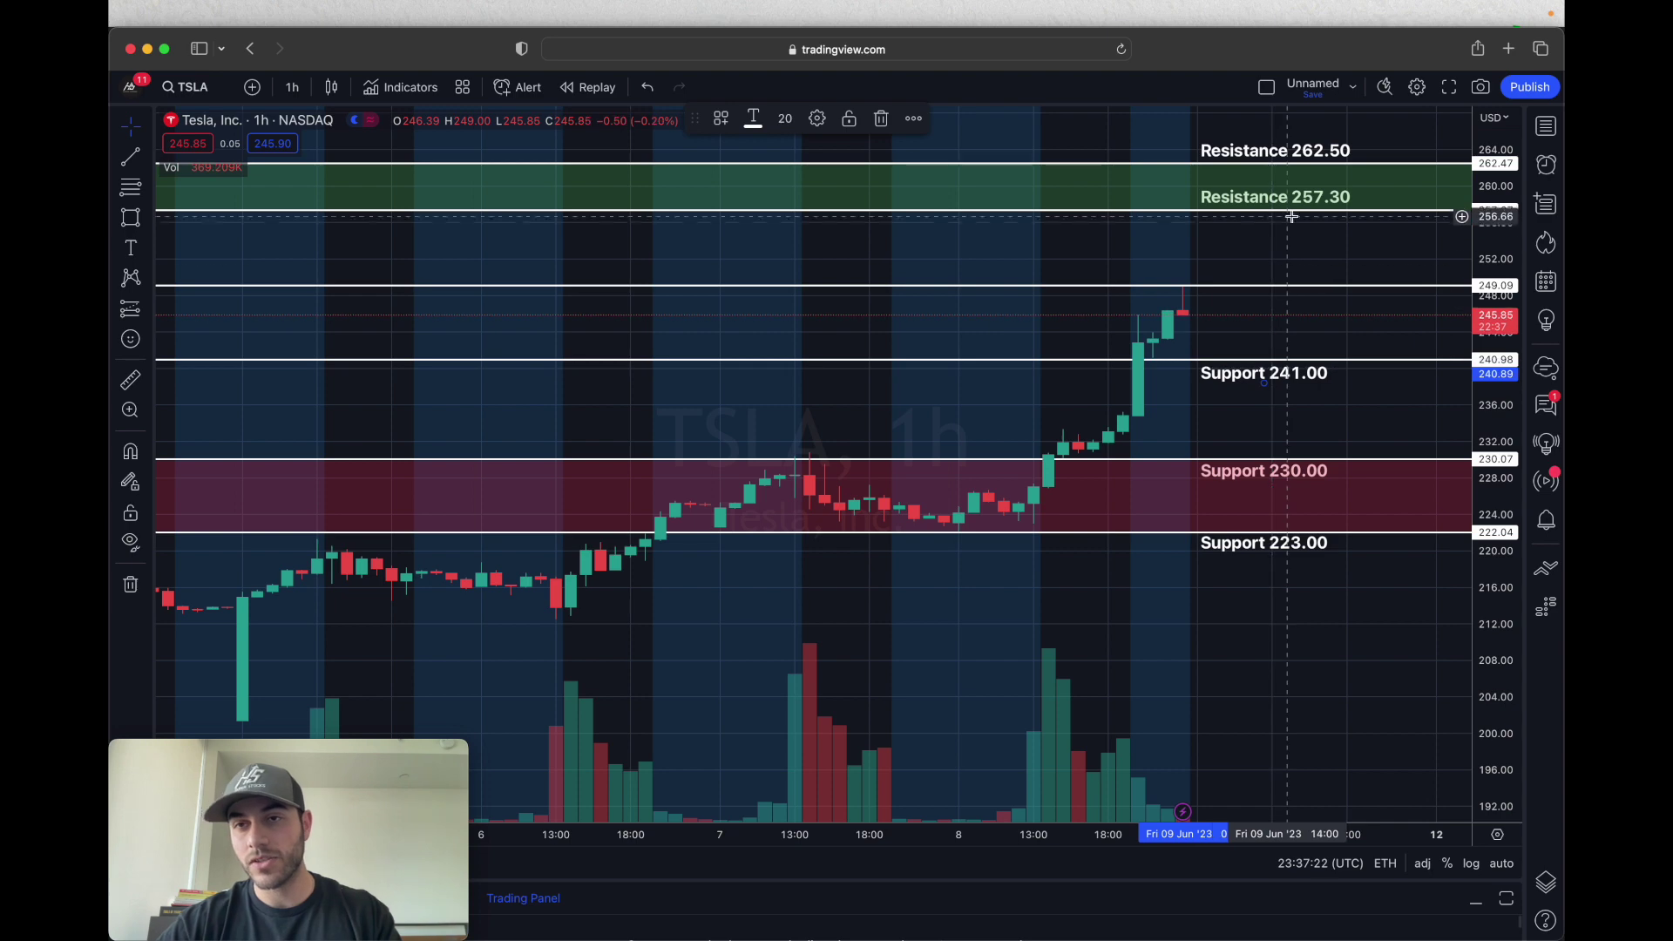
{"action": "left_click_drag", "start_coordinate": [1294, 197], "coordinate": [1296, 277]}
{"action": "double_click", "coordinate": [1295, 276]}
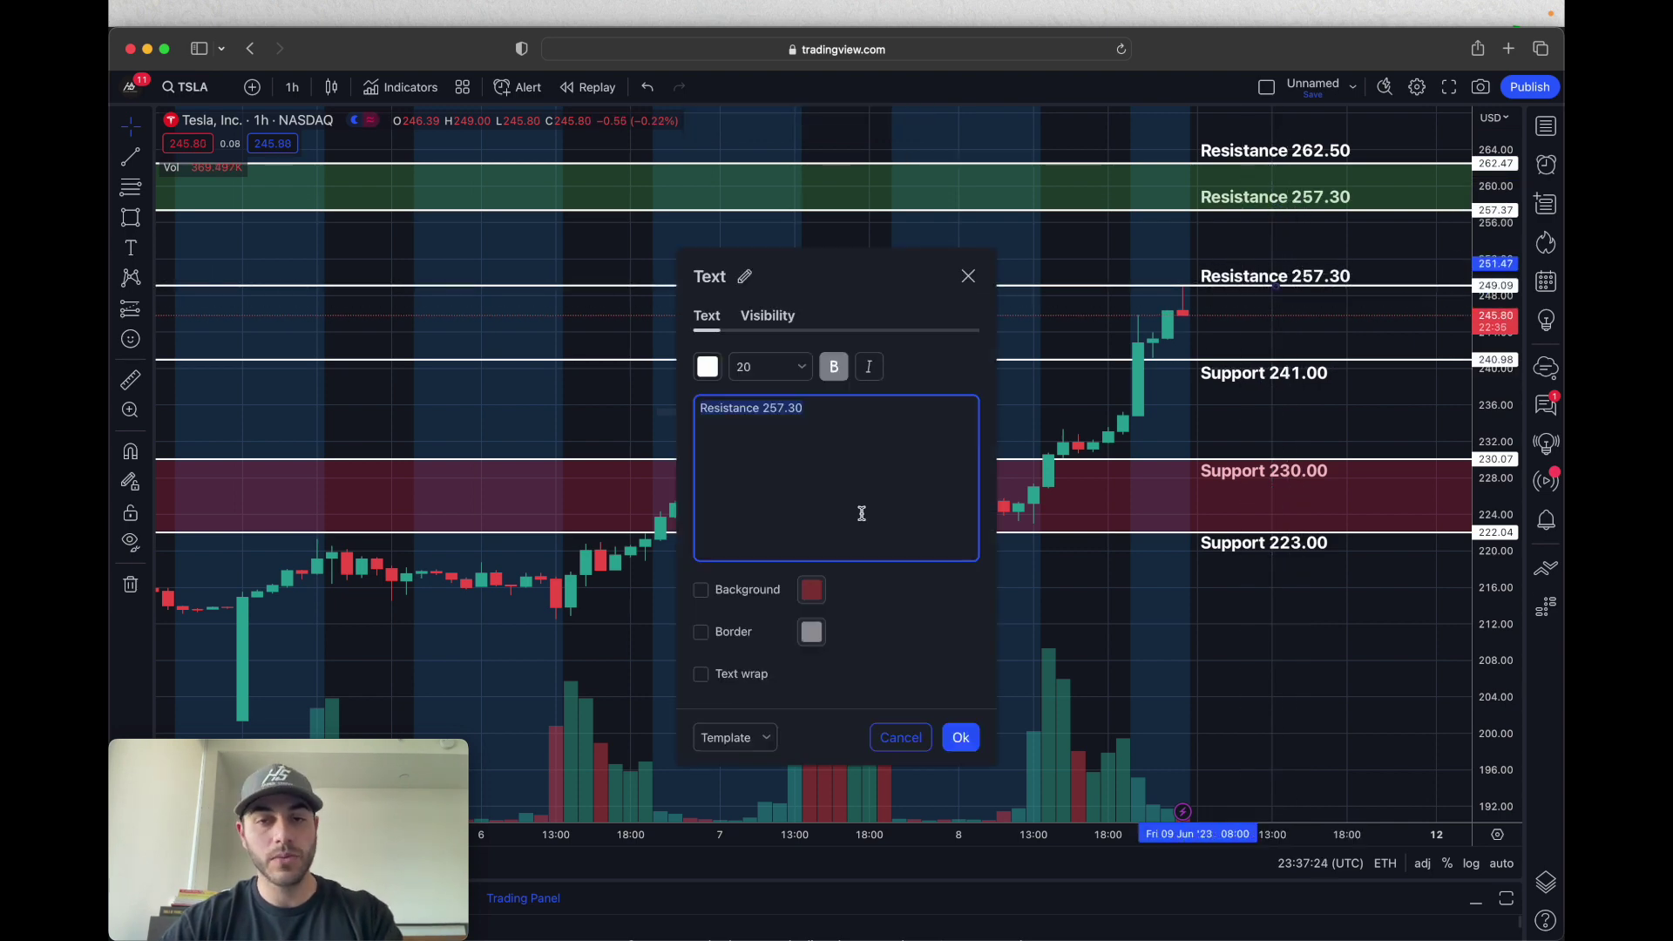
Step: Change the copied label's price to 249.00 and check it against thinkorswim's TSLA chart
{"action": "left_click", "coordinate": [804, 530]}
{"action": "key", "text": "BackSpace"}
{"action": "key", "text": "BackSpace"}
{"action": "key", "text": "BackSpace"}
{"action": "key", "text": "BackSpace"}
{"action": "key", "text": "BackSpace"}
{"action": "type", "text": "49.00"}
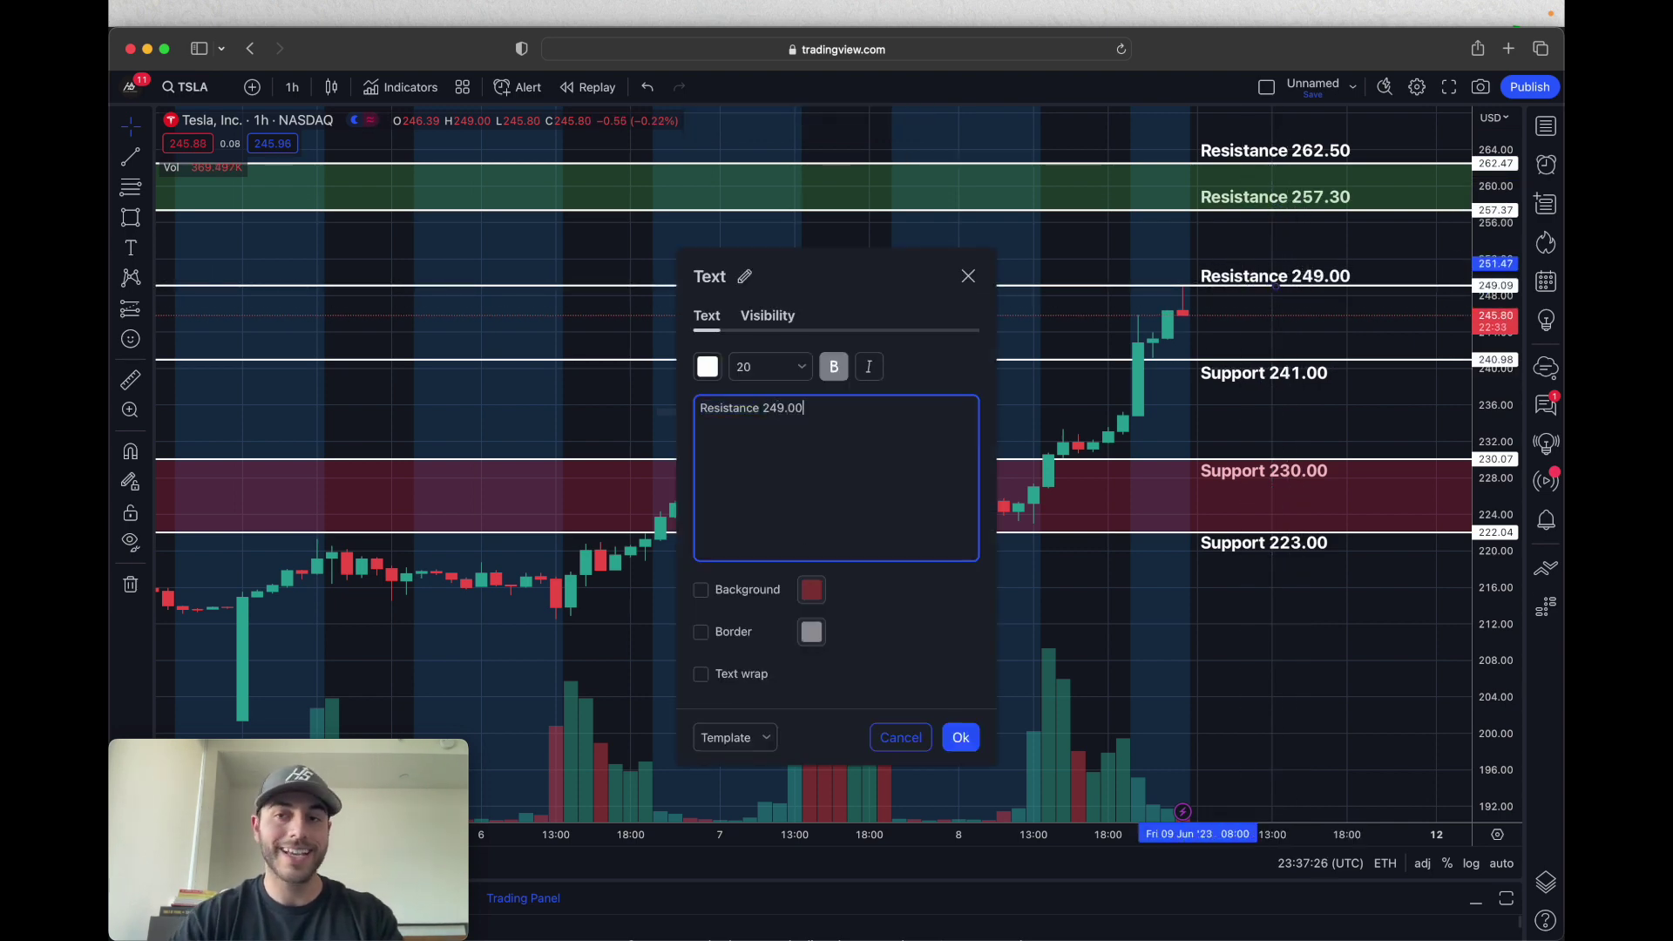
{"action": "key", "text": "super+Tab"}
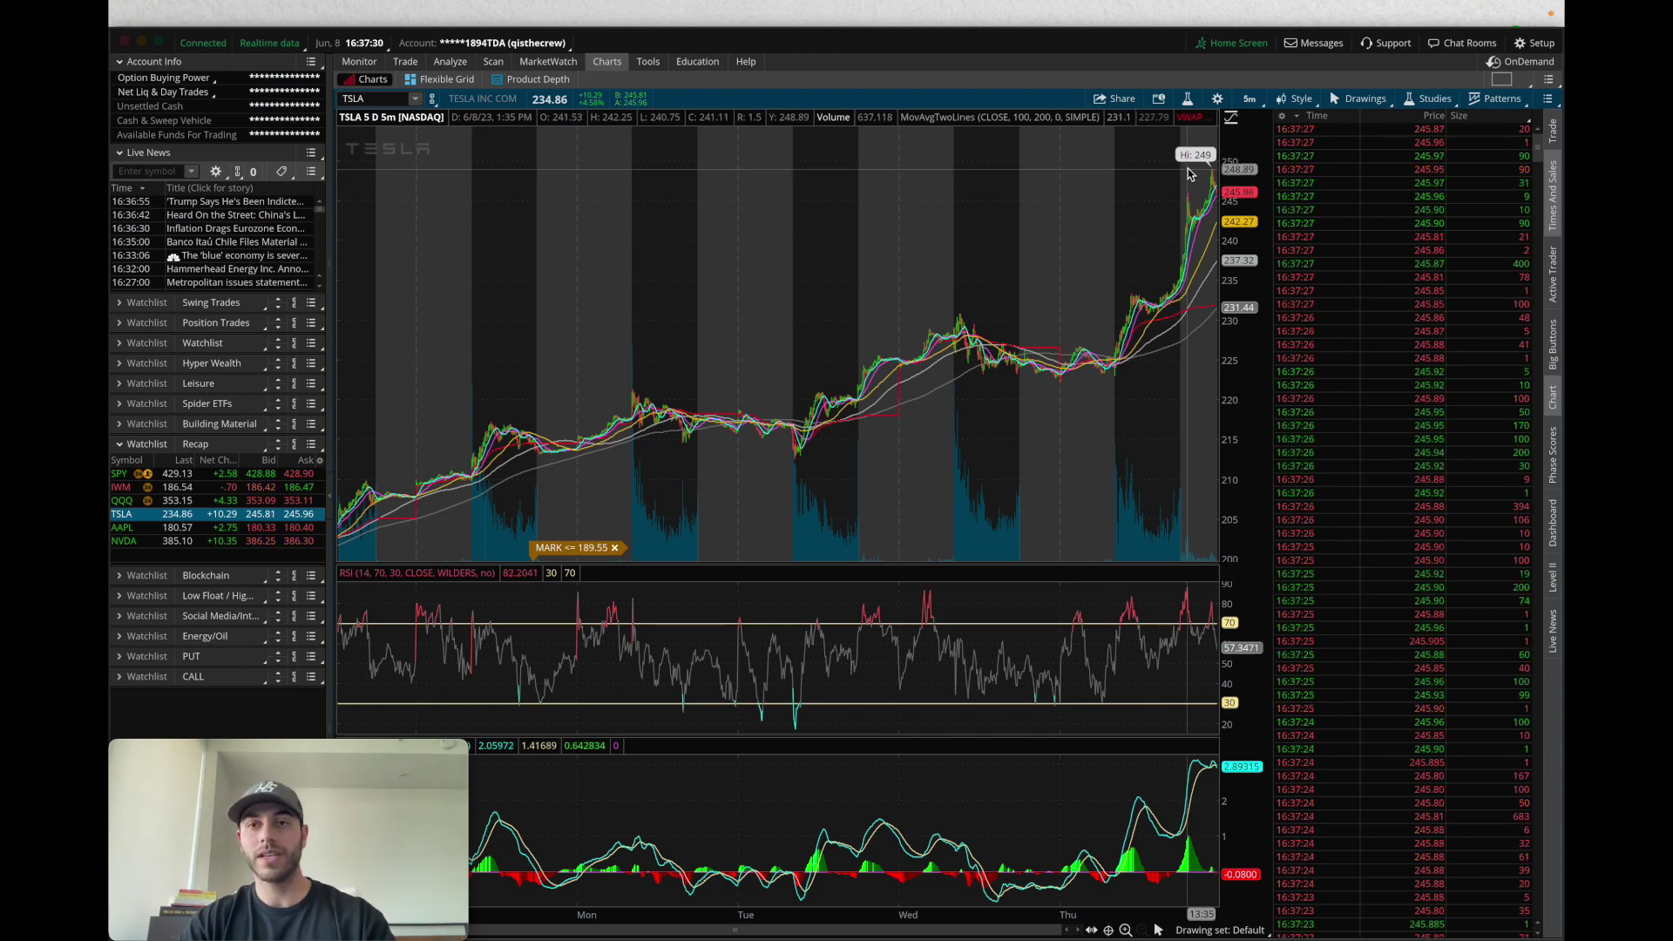
{"action": "key", "text": "super+Tab"}
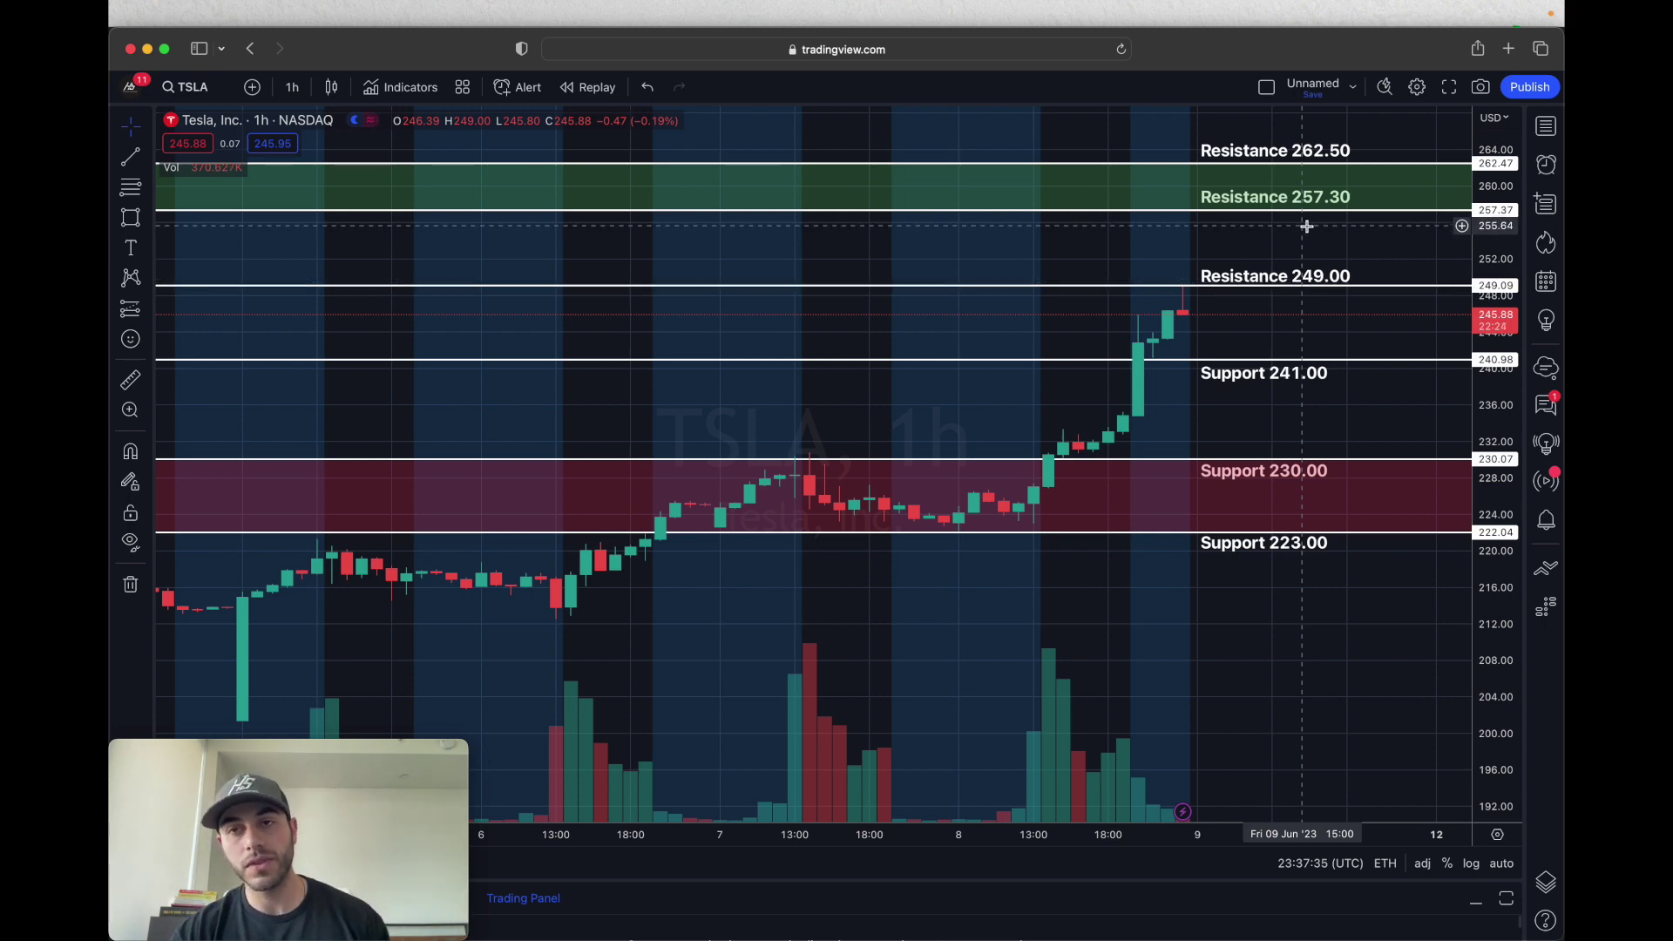
Step: Compare TSLA levels between TradingView and thinkorswim, then show AAPL from the Recap watchlist
{"action": "key", "text": "super+Tab"}
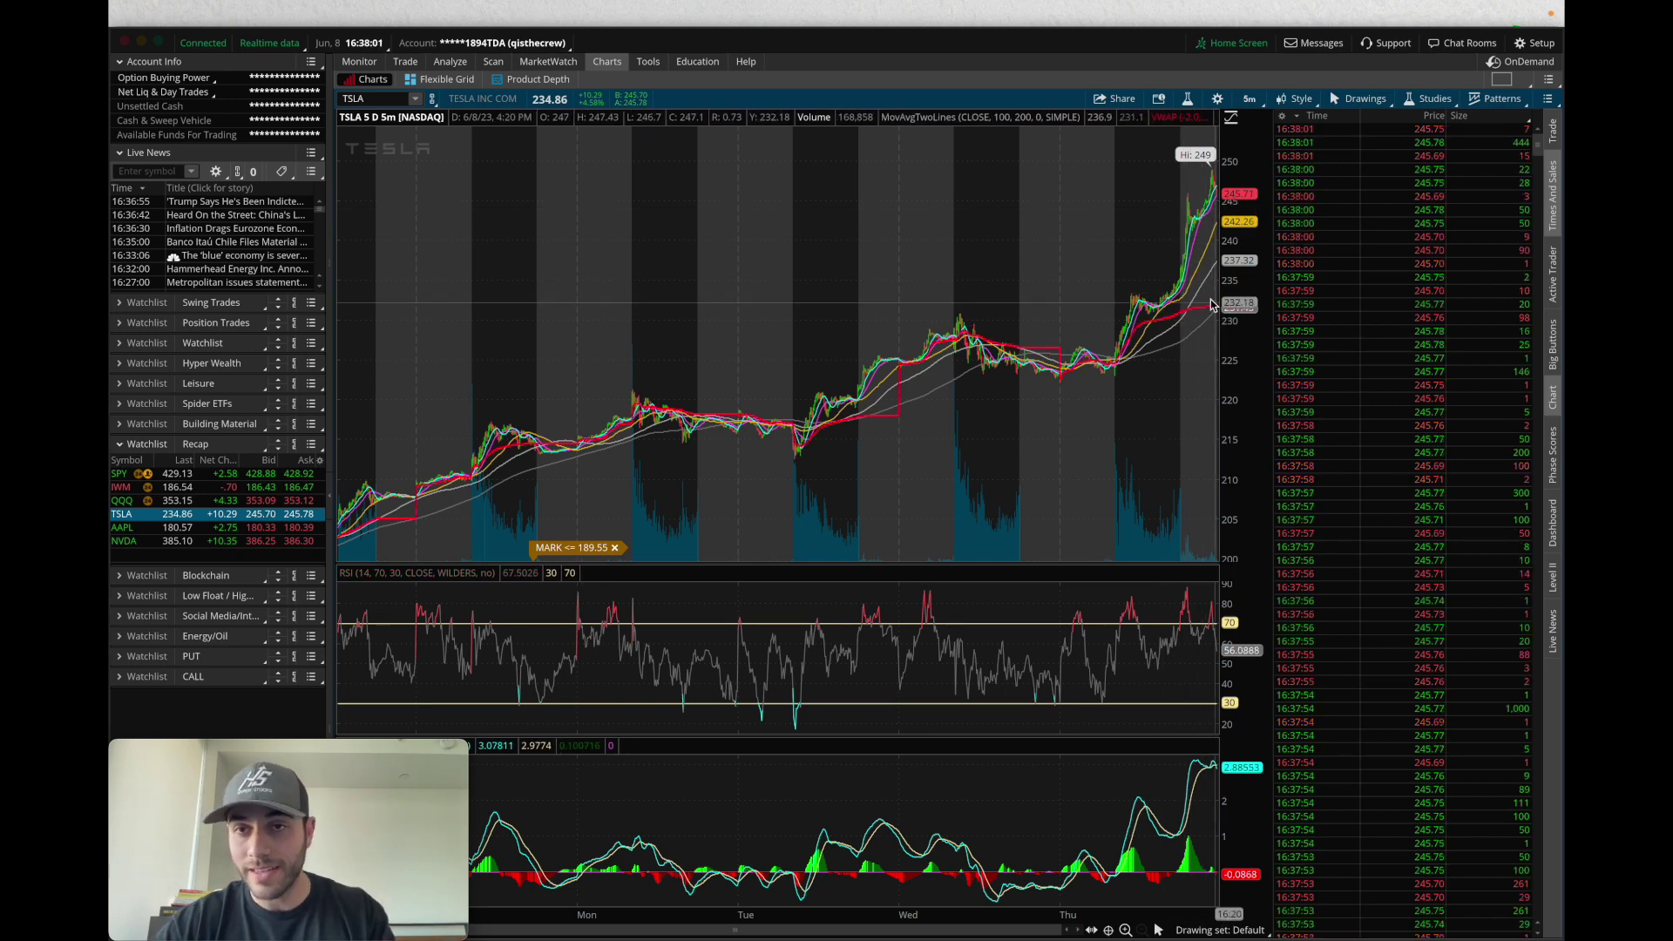
{"action": "key", "text": "super+Tab"}
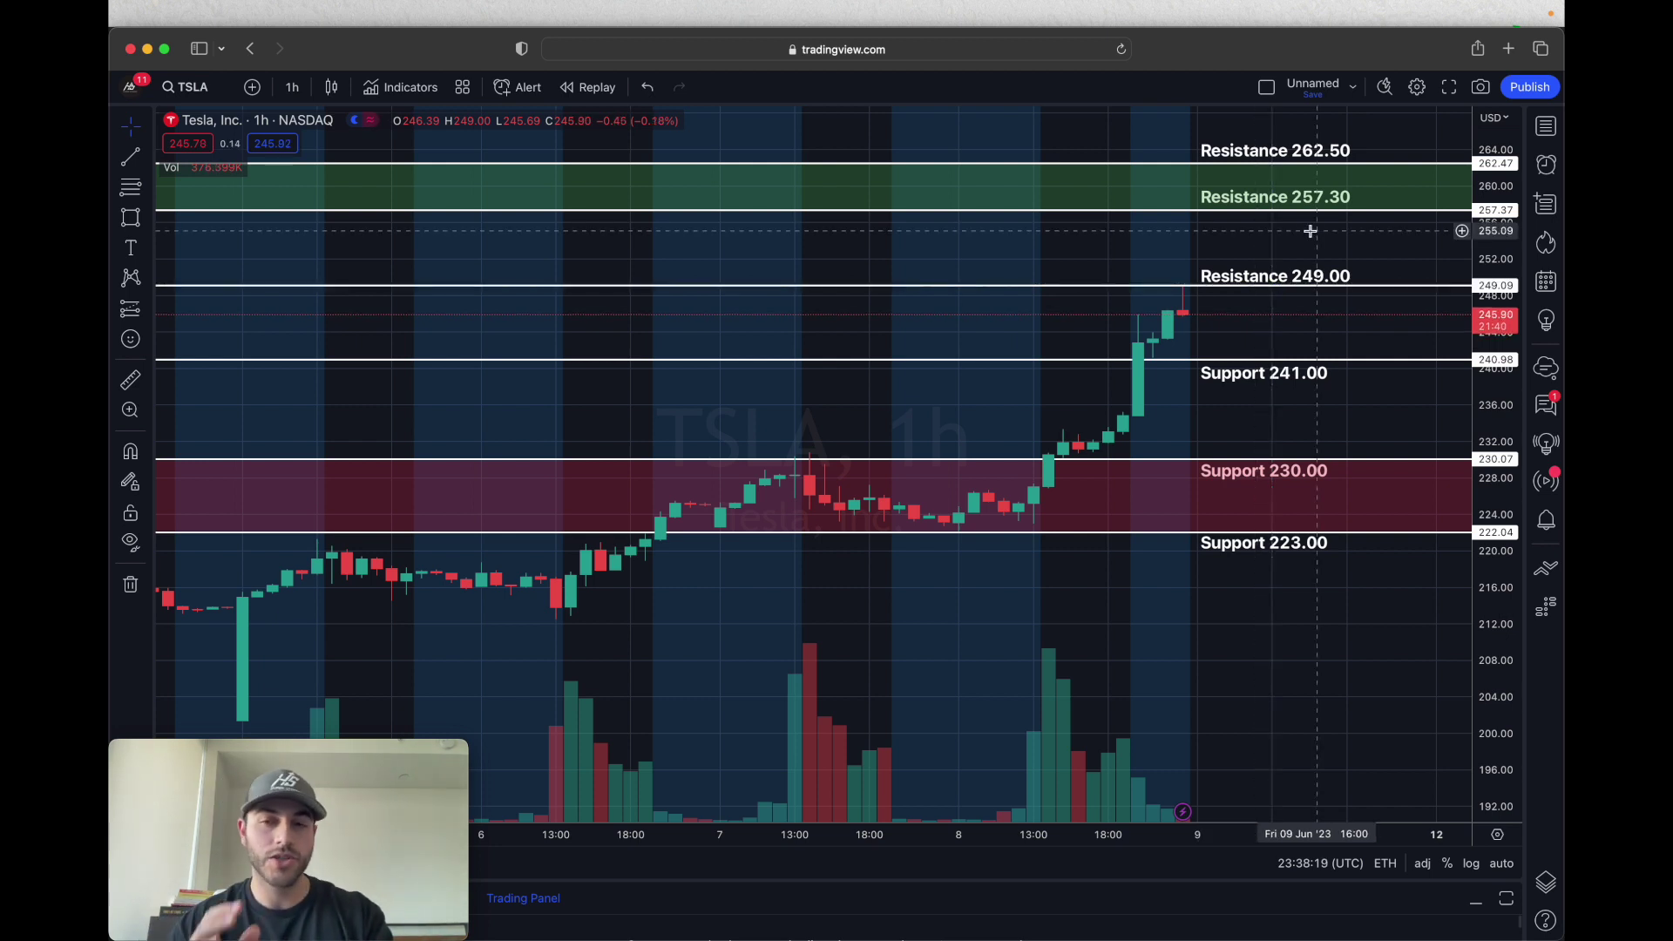
{"action": "key", "text": "super+Tab"}
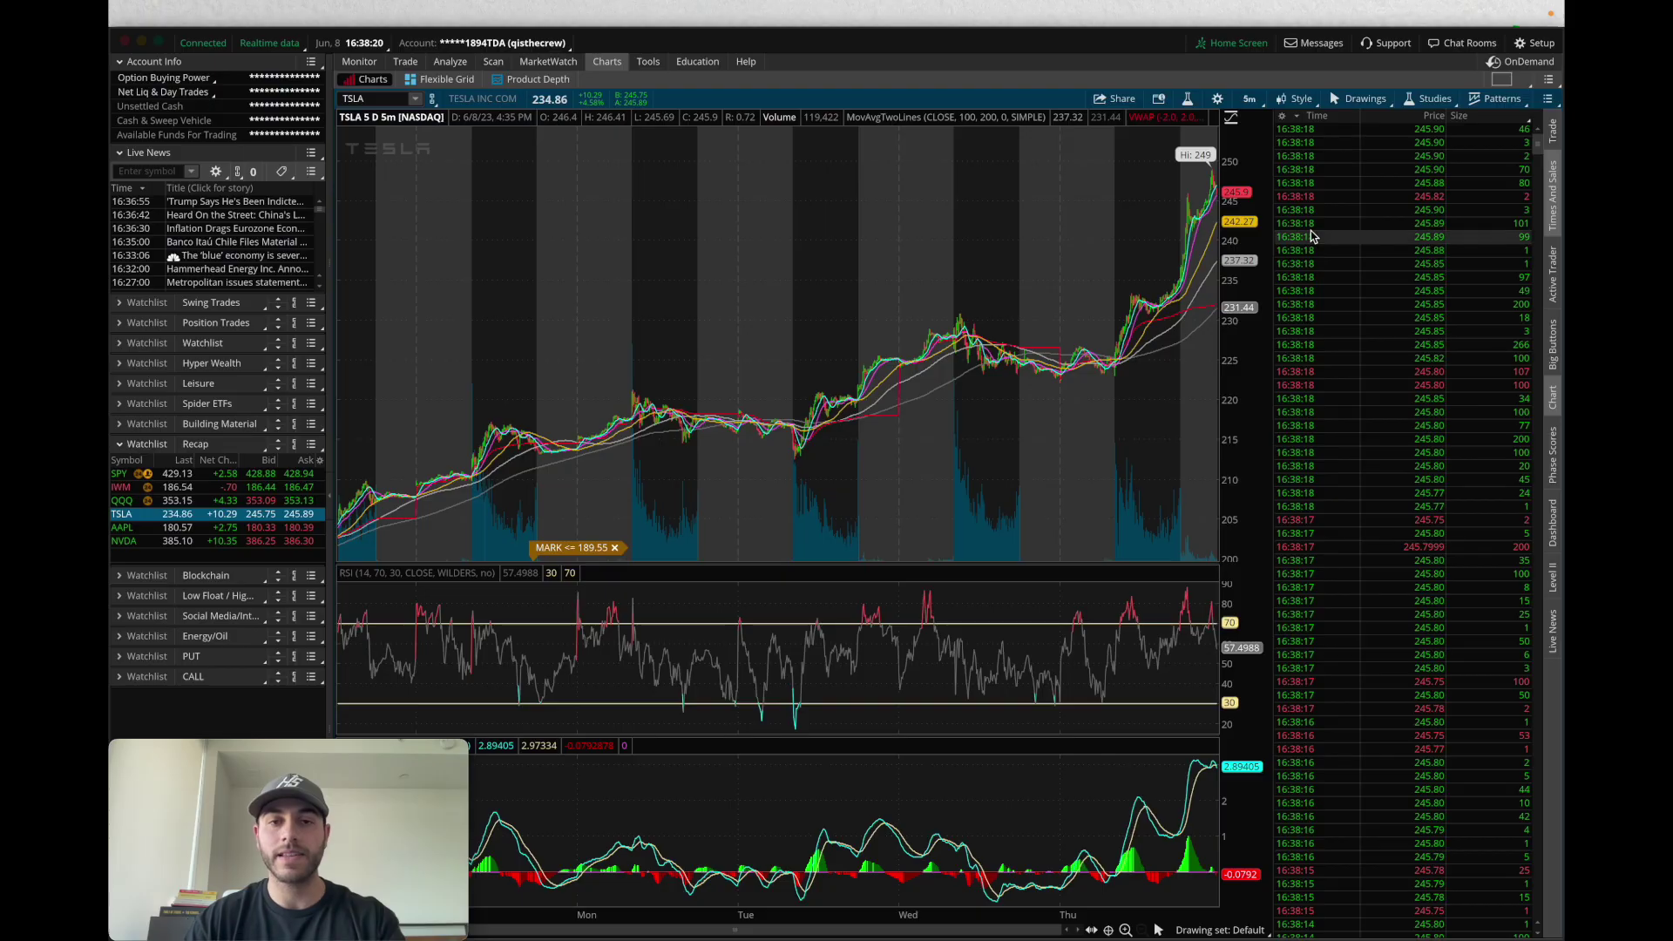
{"action": "left_click", "coordinate": [209, 527]}
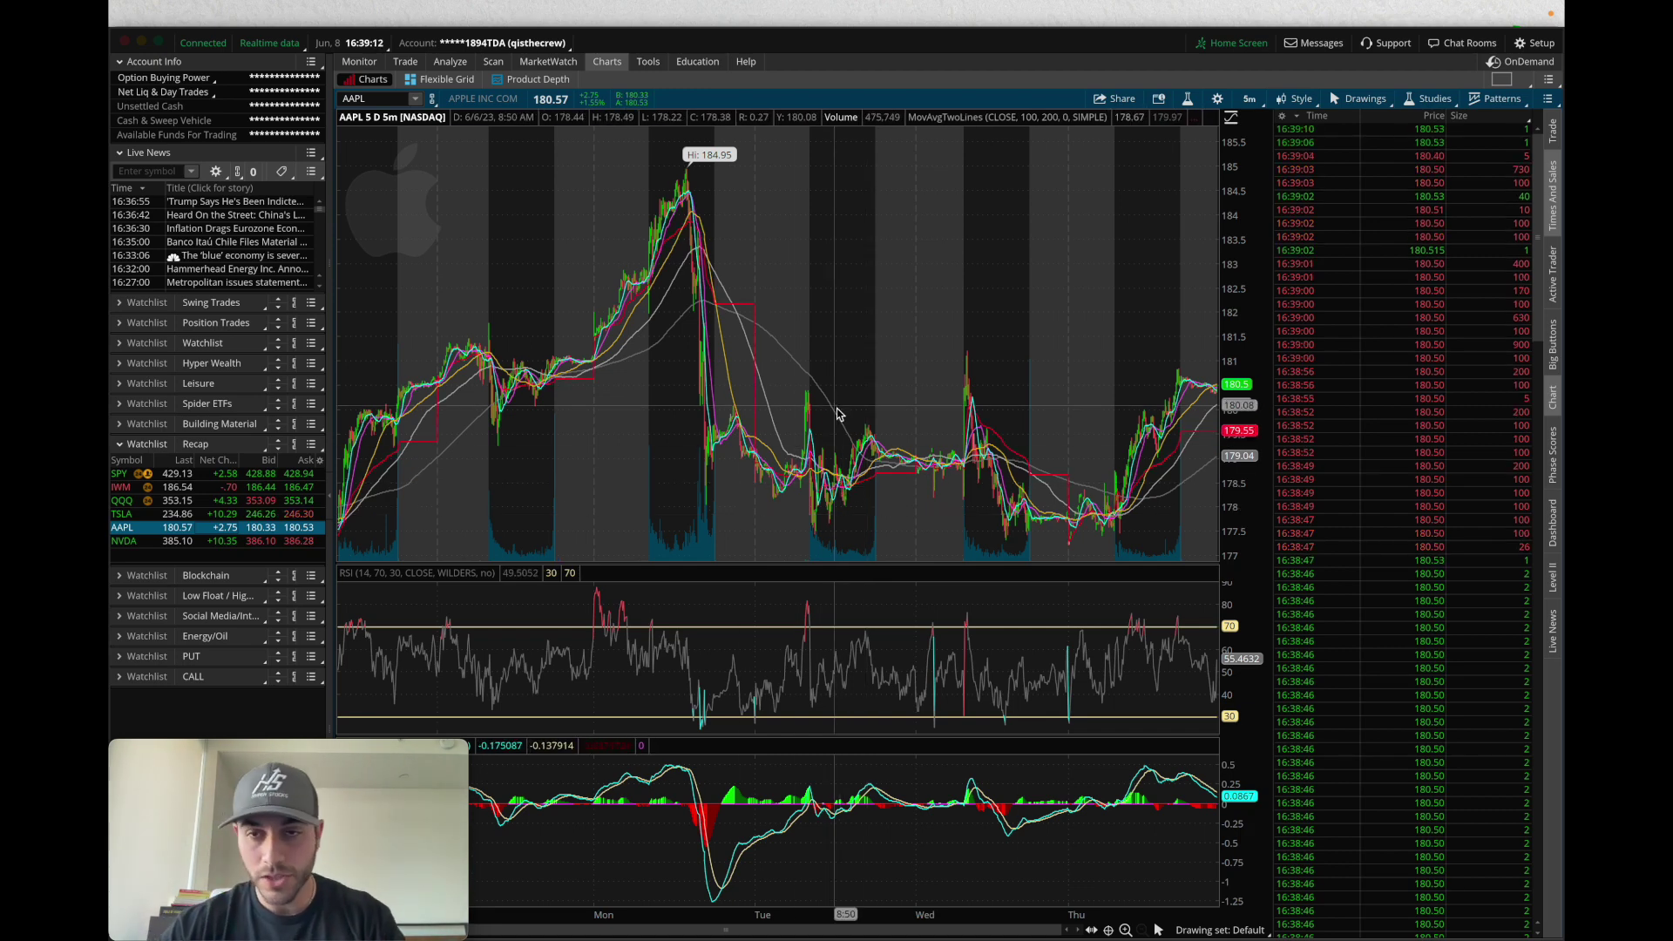
Step: Load the AAPL chart in TradingView with a symbol search for AAPL
{"action": "key", "text": "super+Tab"}
{"action": "type", "text": "AAPL"}
{"action": "key", "text": "Return"}
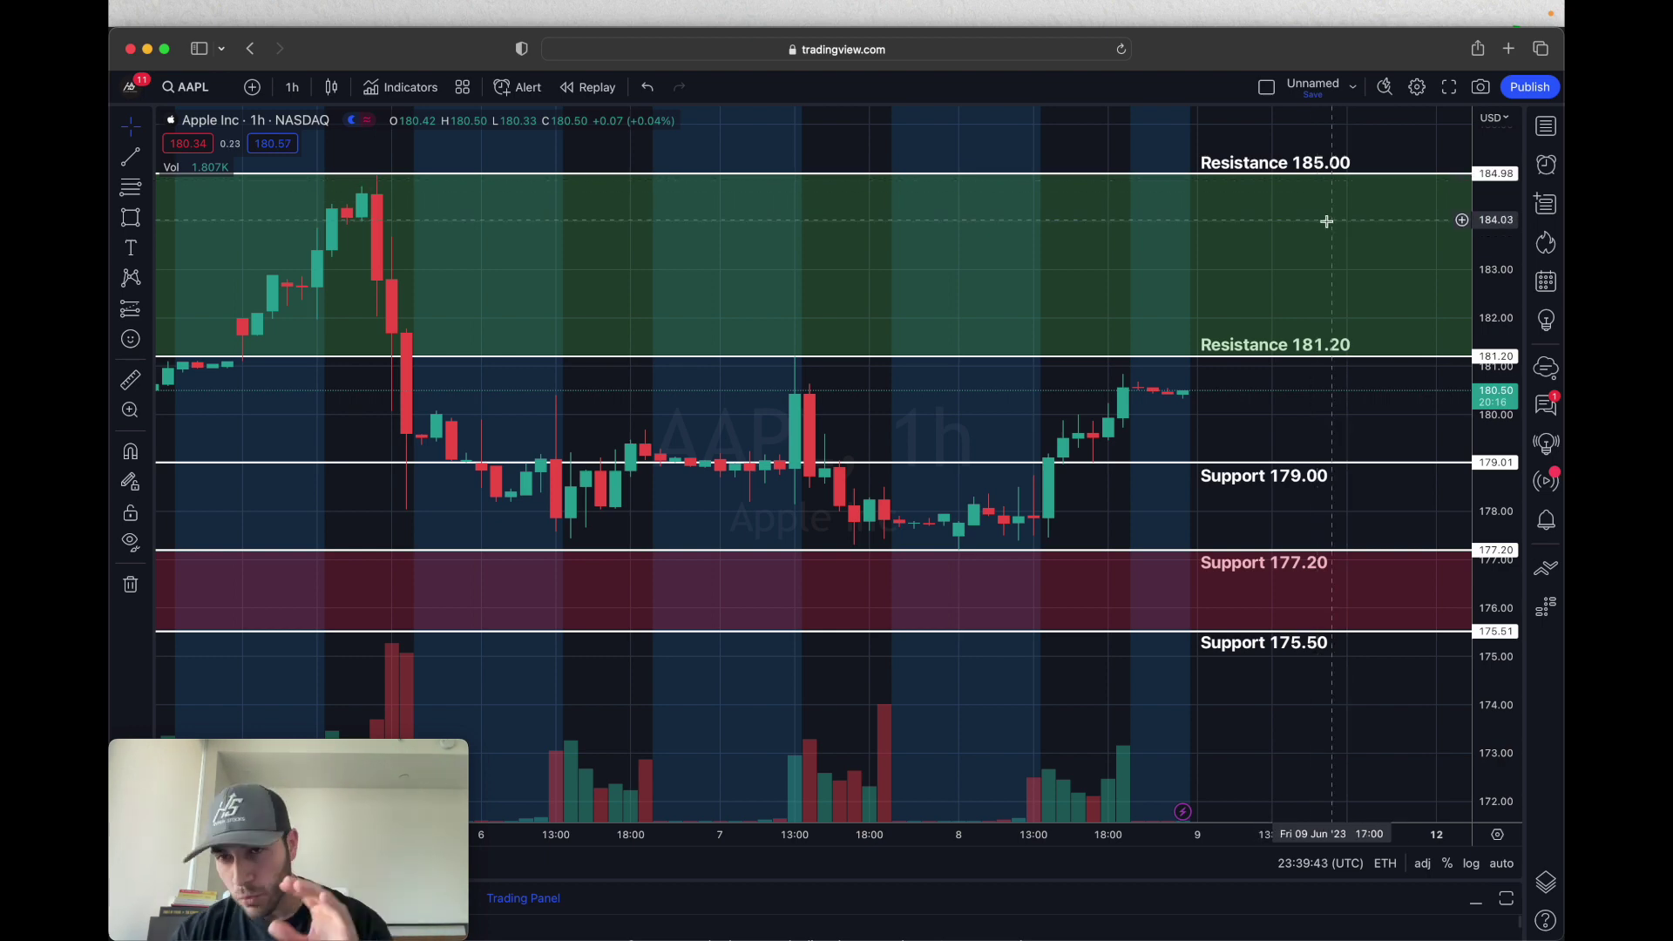
Step: Review the AAPL Resistance 185.00 line, then return to thinkorswim's AAPL chart
{"action": "left_click", "coordinate": [1339, 176]}
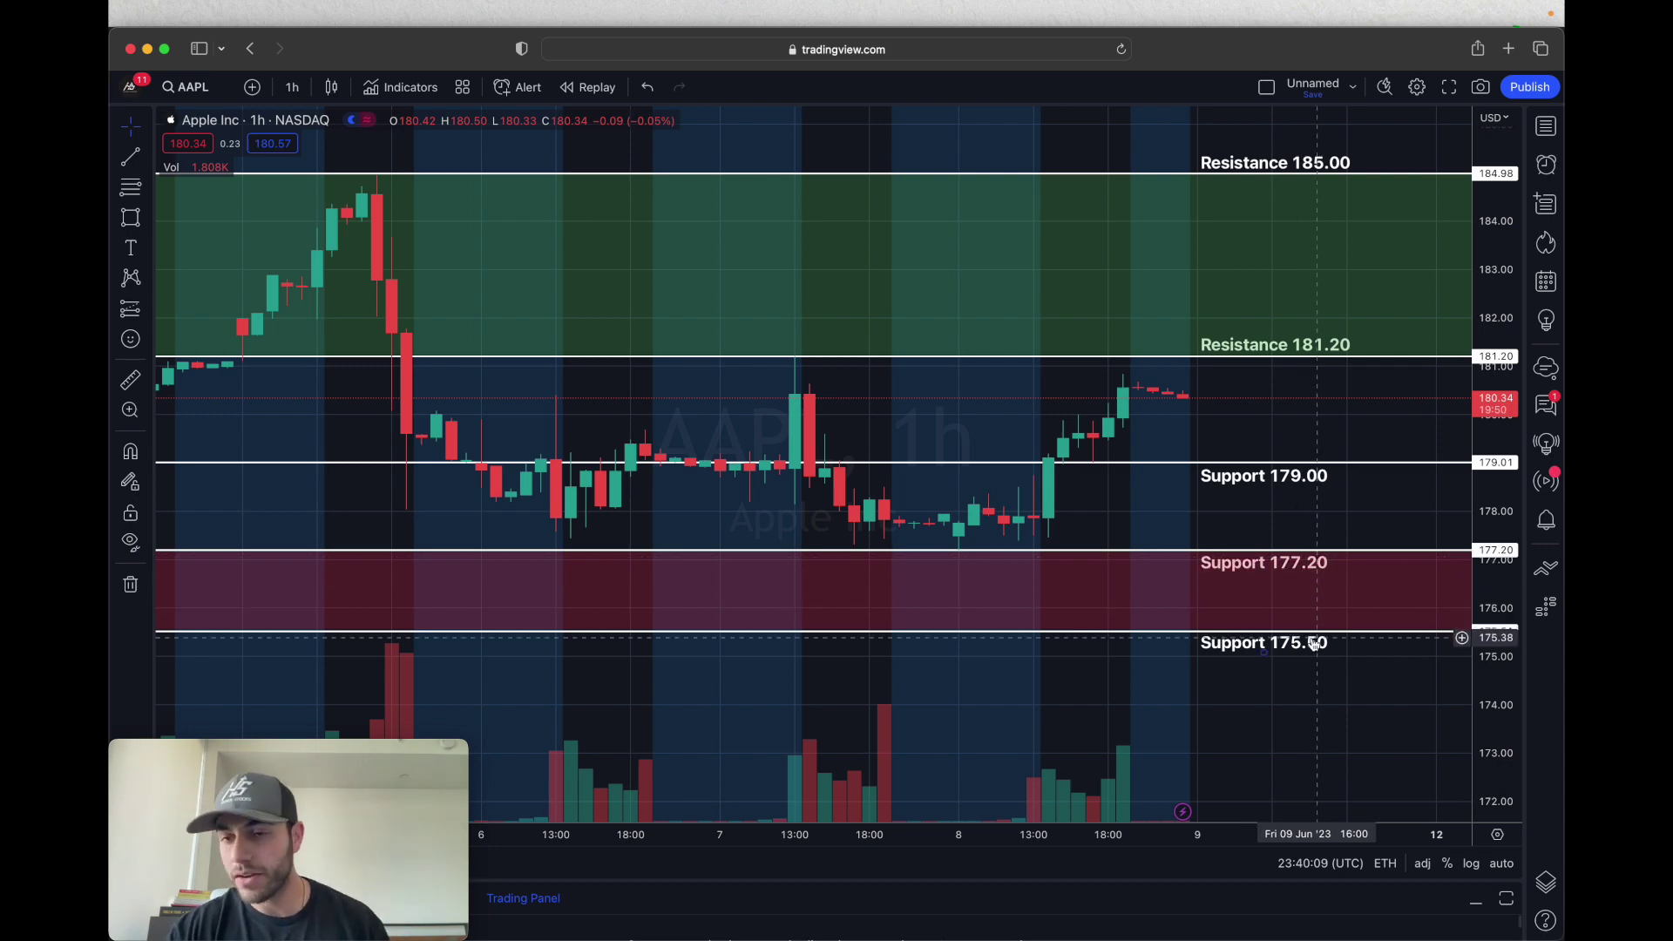
{"action": "key", "text": "super+Tab"}
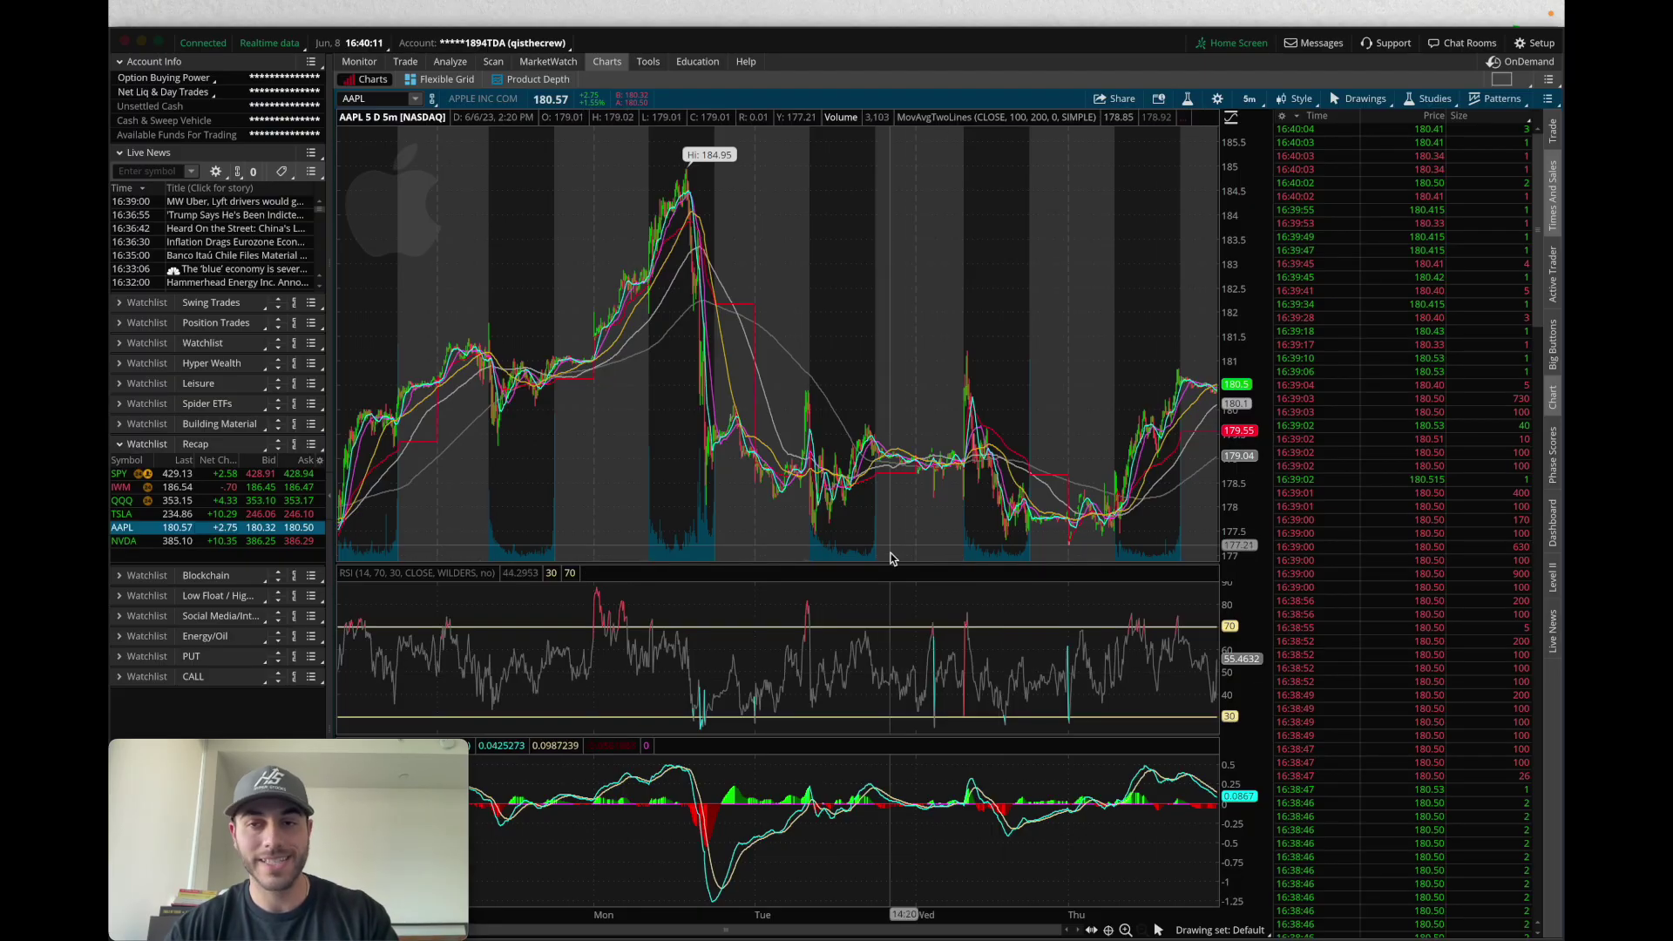
Step: Show NVDA from the Recap watchlist on the 20 D : 1h time frame
{"action": "left_click", "coordinate": [225, 541]}
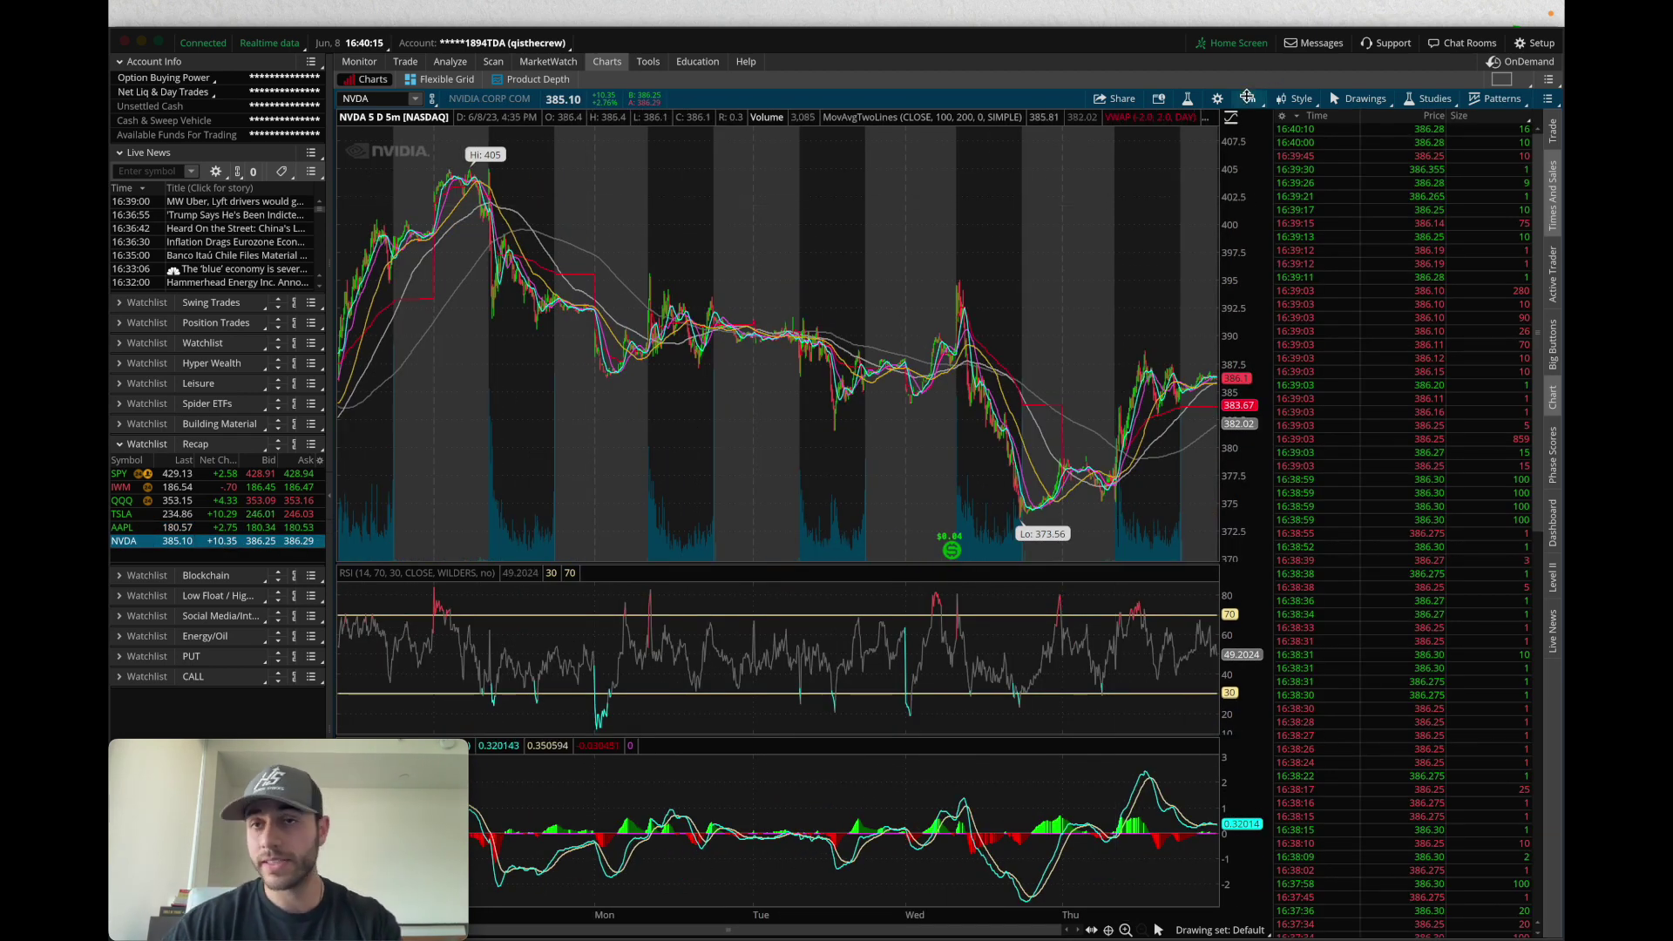
{"action": "left_click", "coordinate": [1248, 98]}
{"action": "left_click", "coordinate": [1241, 231]}
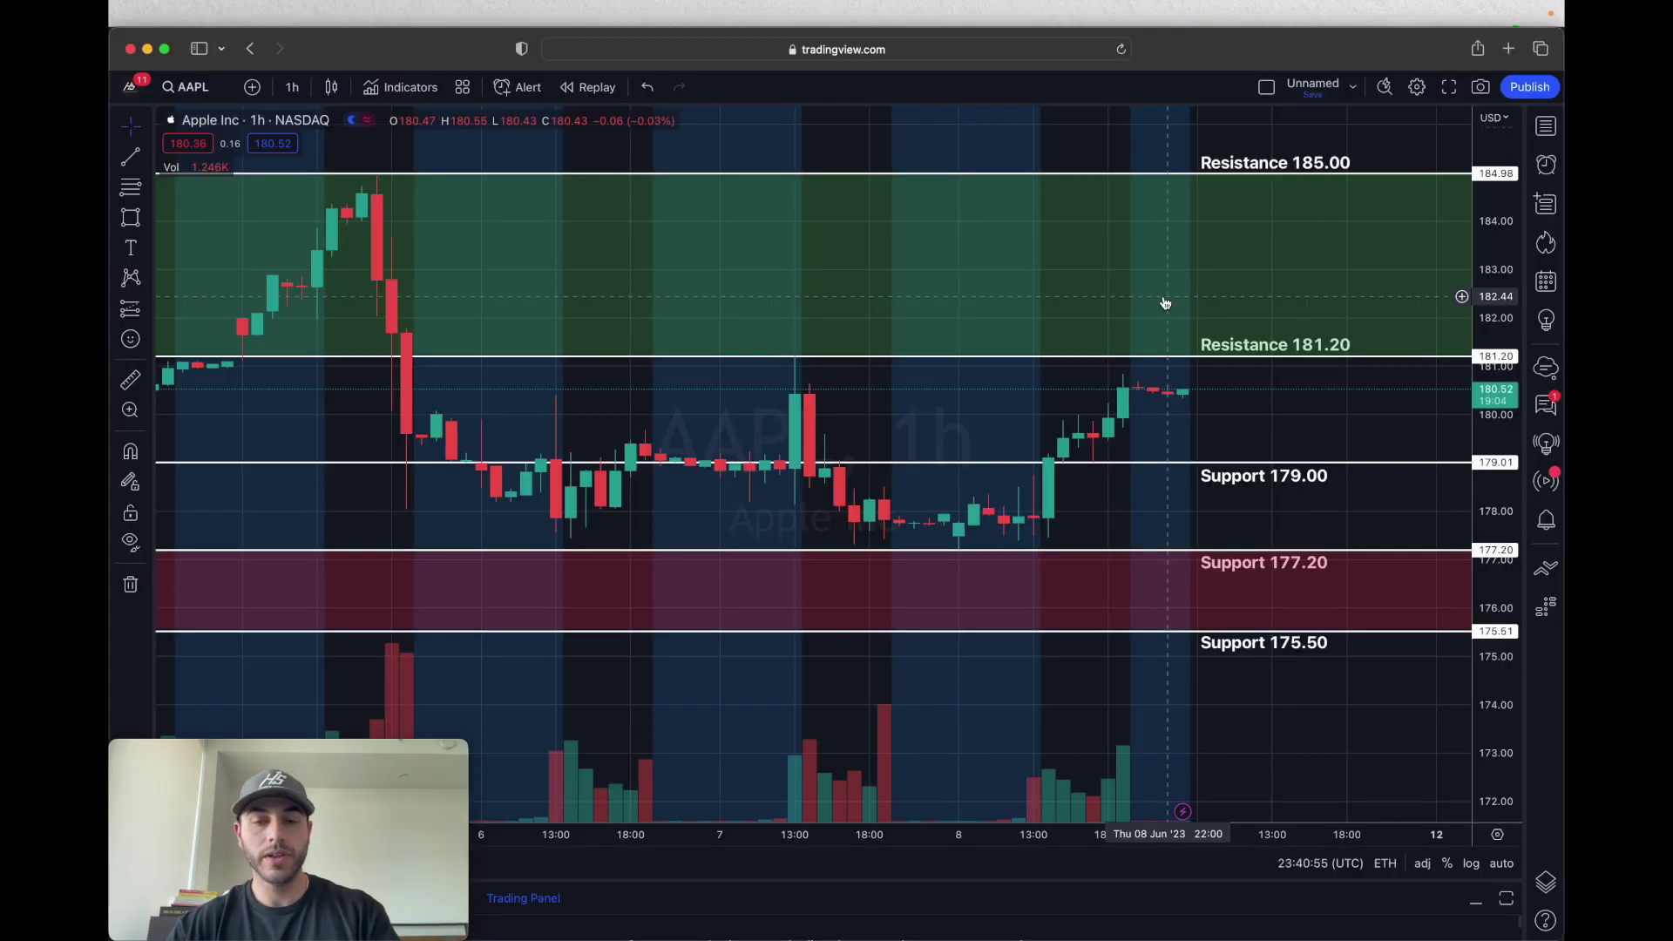
{"action": "key", "text": "super+Tab"}
Step: Load NVDA in TradingView and compress the price scale to fit all its levels
{"action": "type", "text": "NVDA"}
{"action": "key", "text": "Return"}
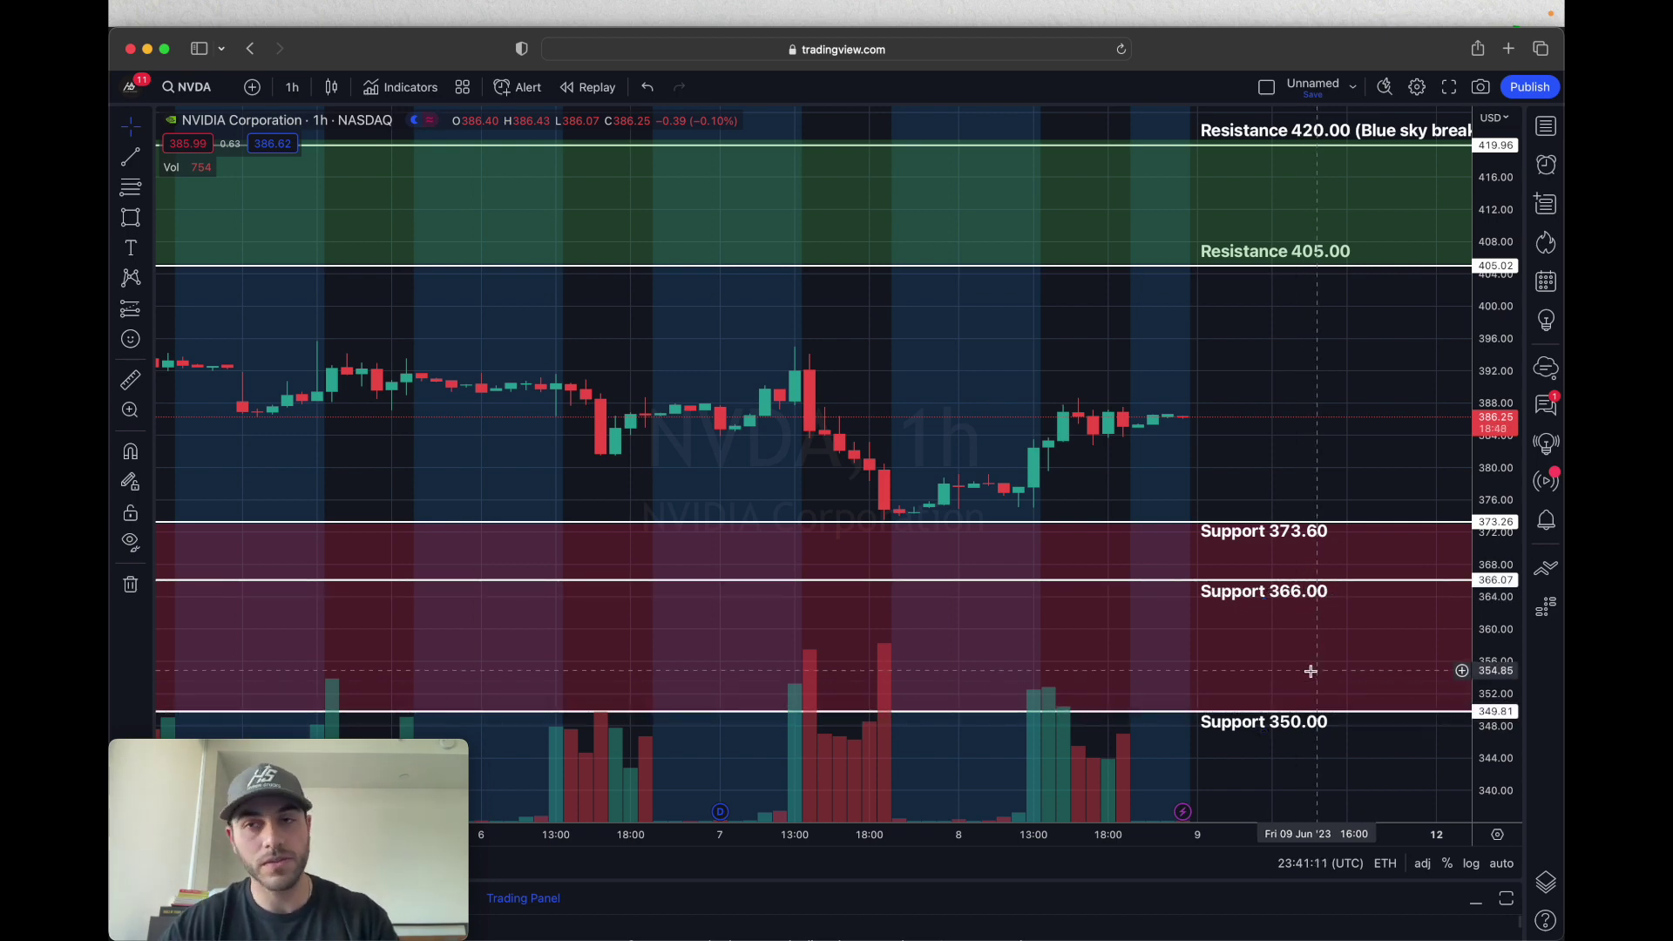
{"action": "key", "text": "super+Tab"}
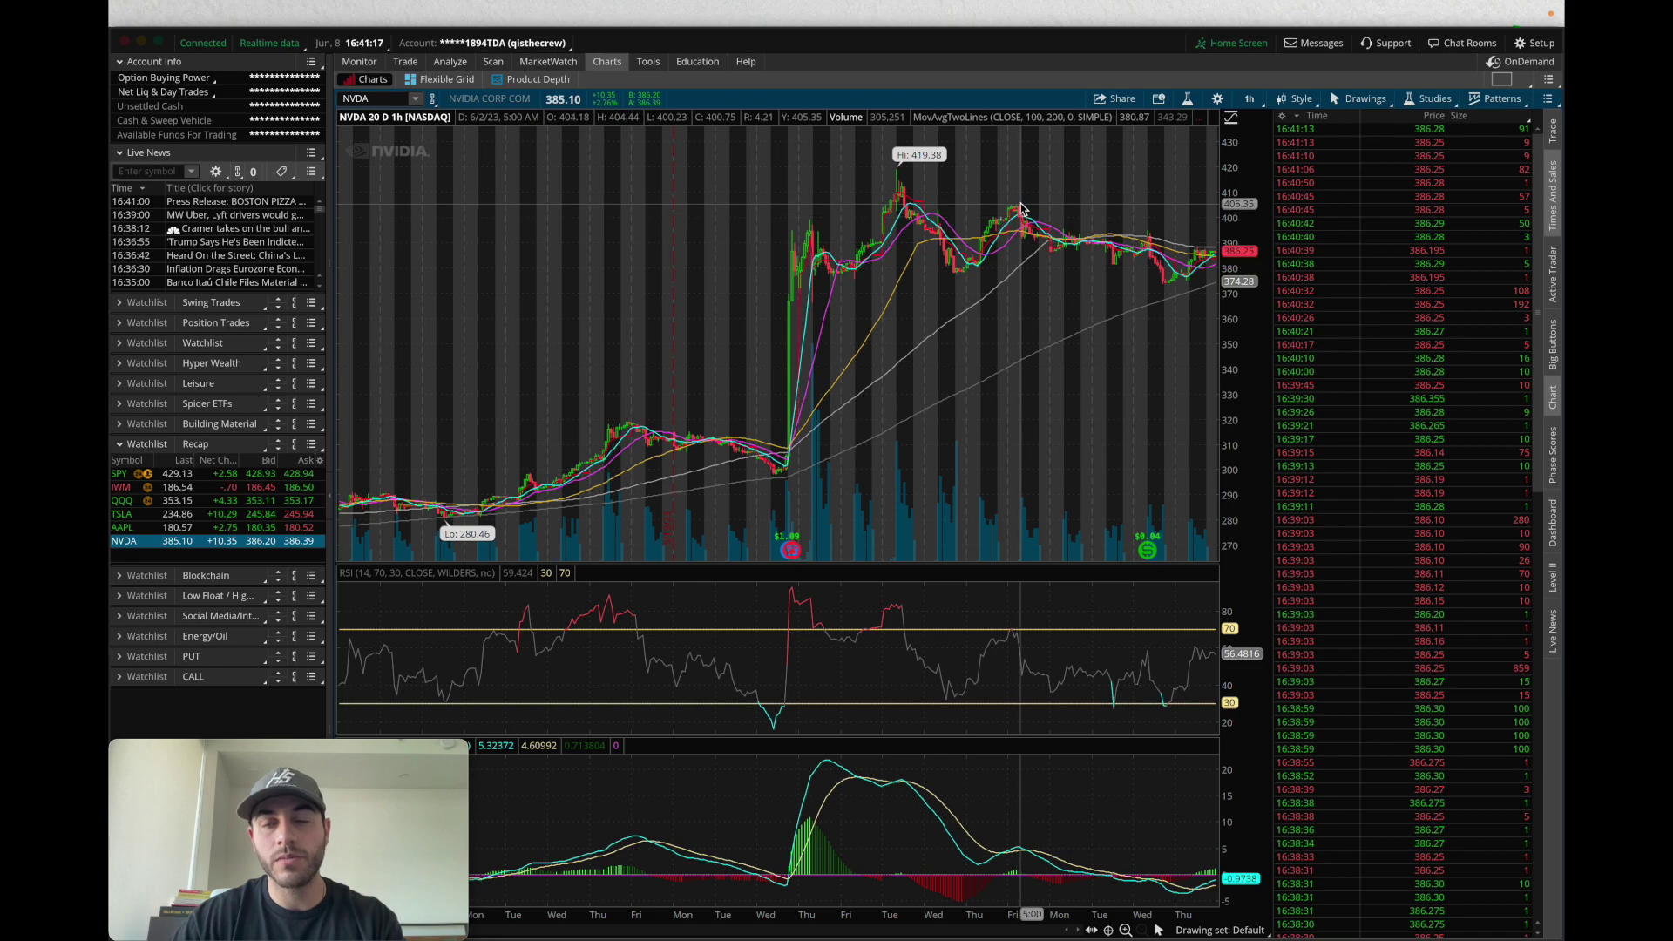
{"action": "key", "text": "super+Tab"}
{"action": "left_click_drag", "start_coordinate": [1499, 277], "coordinate": [1499, 314]}
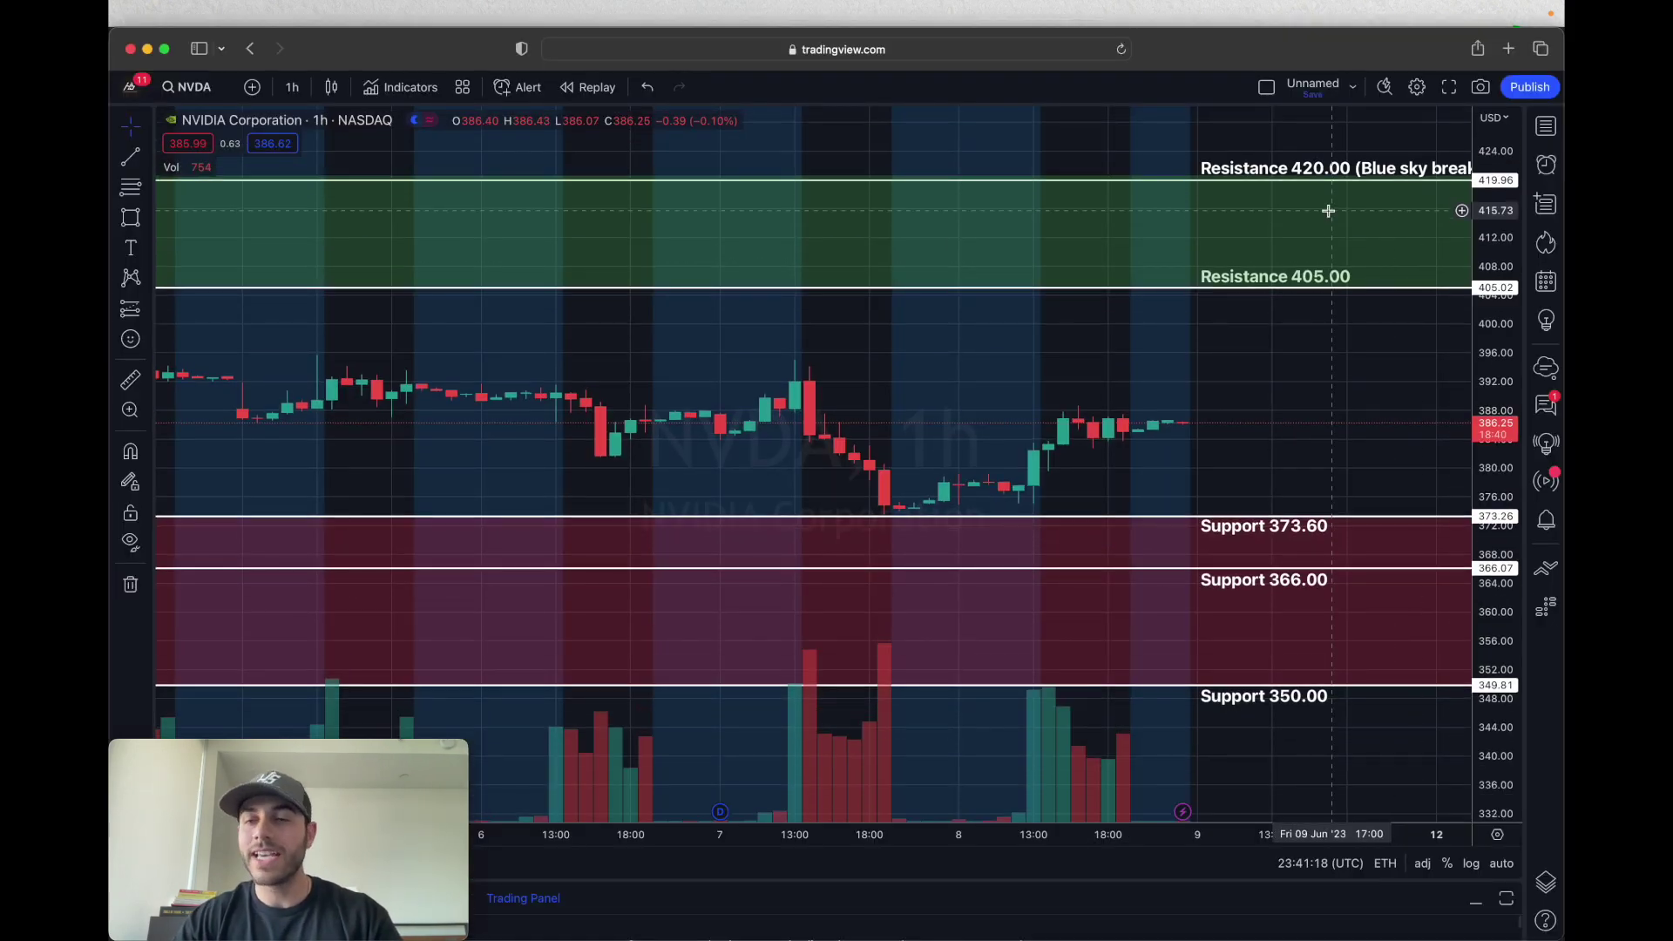
Step: Compare NVDA's Support 350.00 to Resistance 420.00 zones against thinkorswim's NVDA chart
{"action": "key", "text": "super+Tab"}
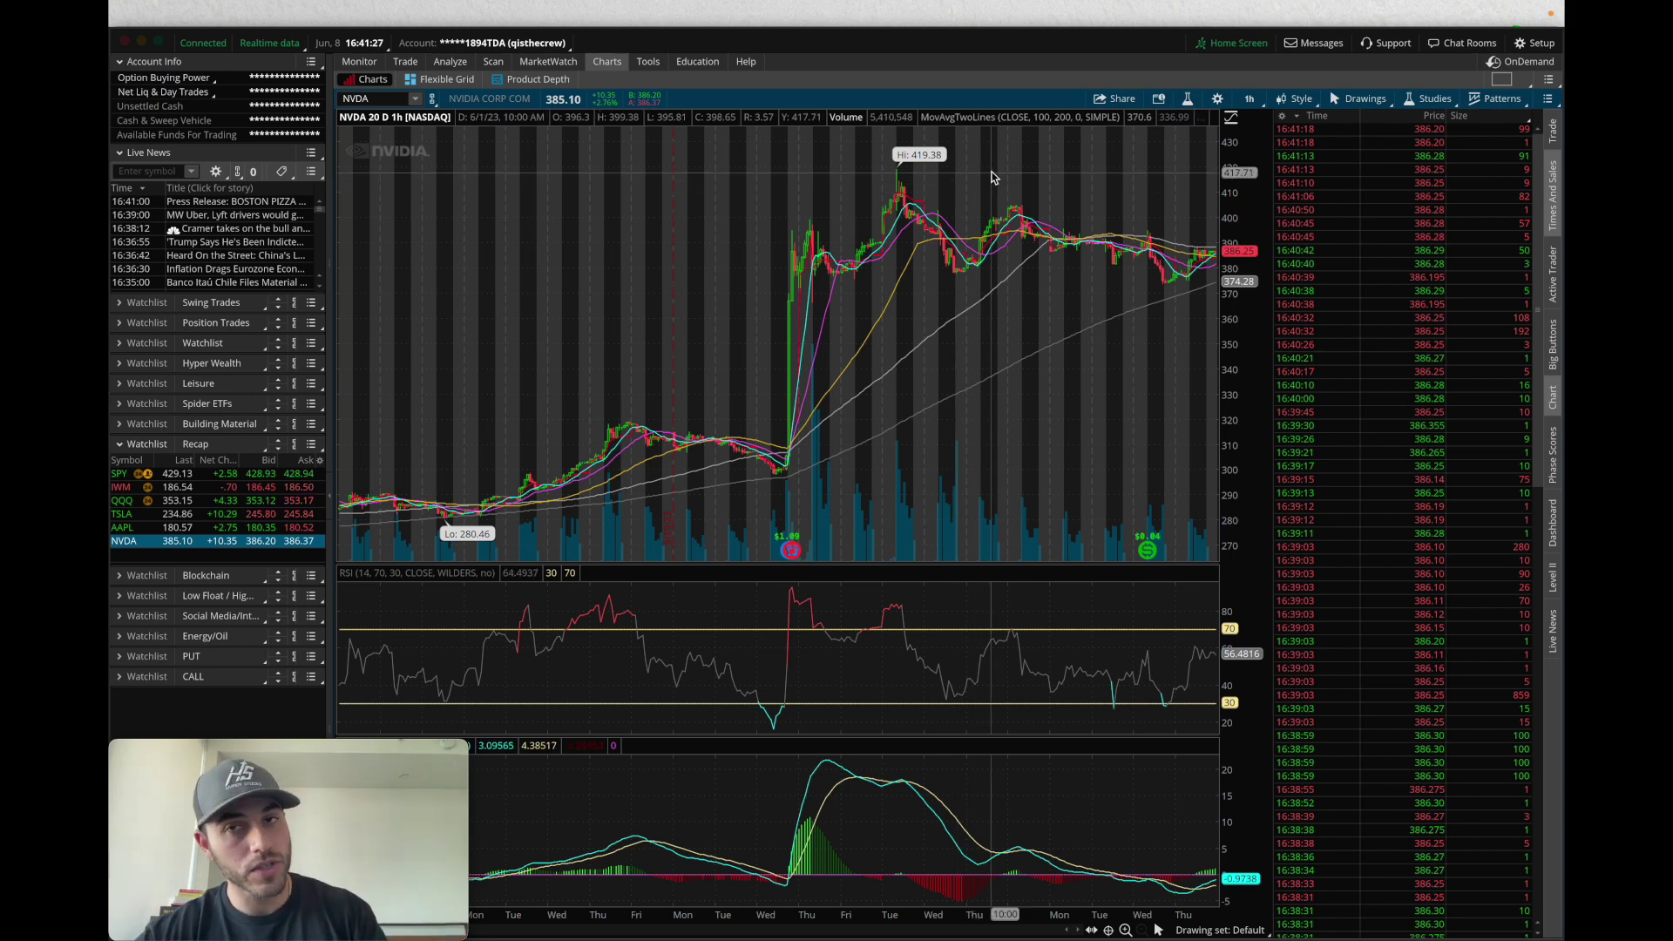
{"action": "key", "text": "super+Tab"}
{"action": "scroll", "coordinate": [1377, 184], "scroll_direction": "right", "scroll_amount": 2}
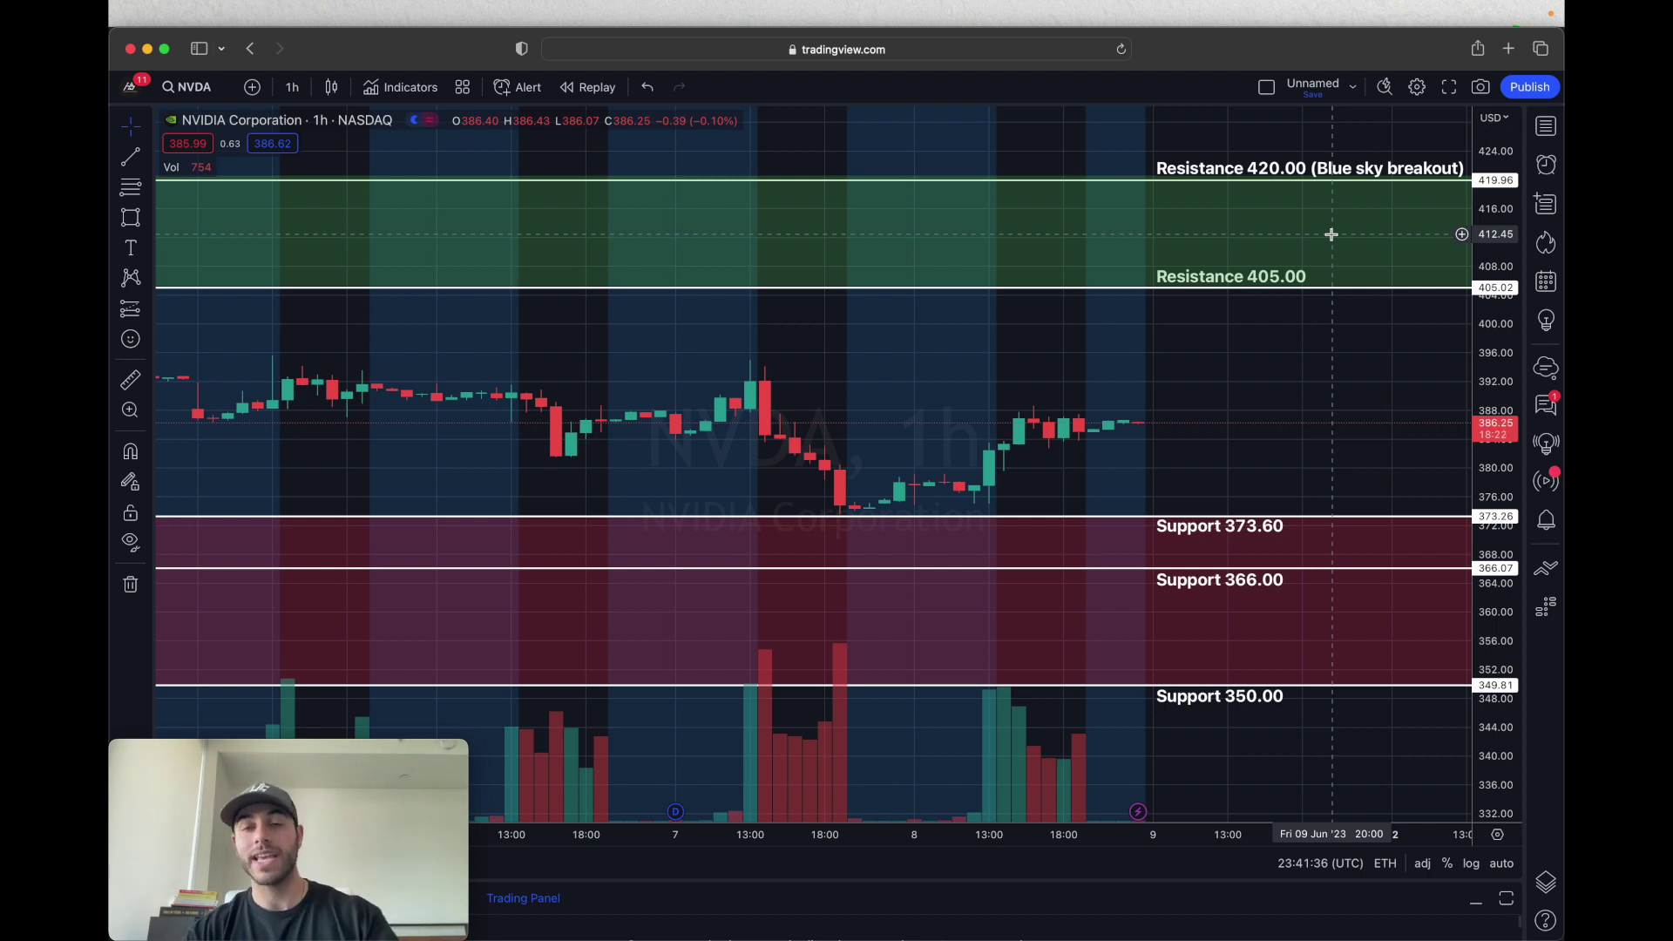
{"action": "key", "text": "super+Tab"}
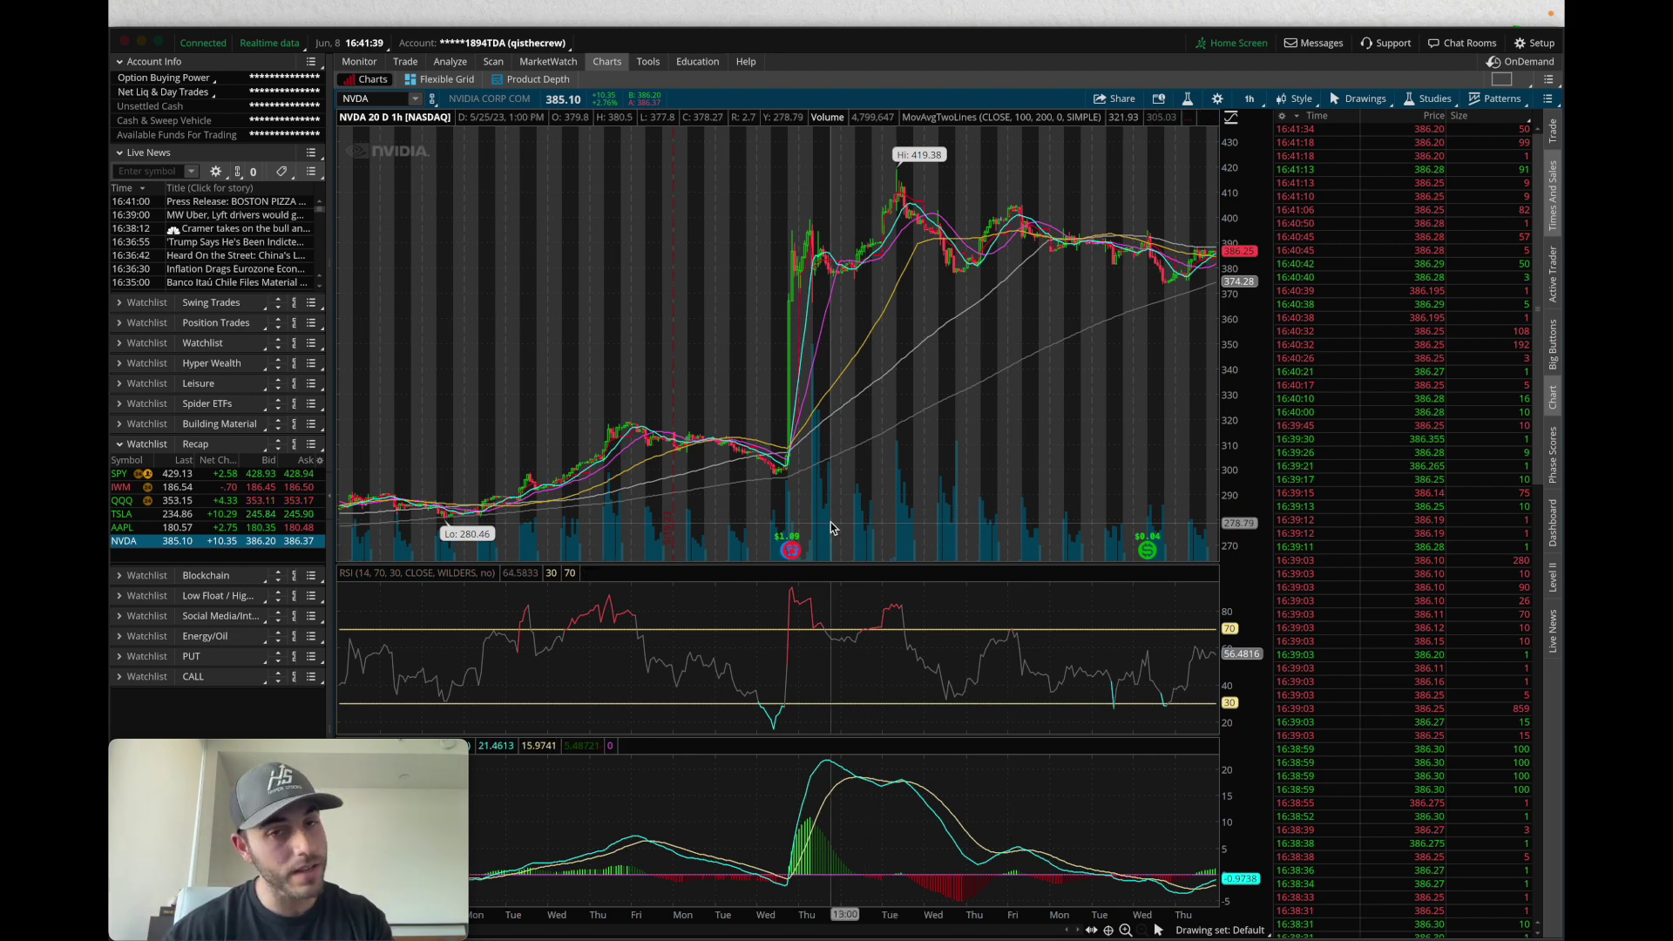